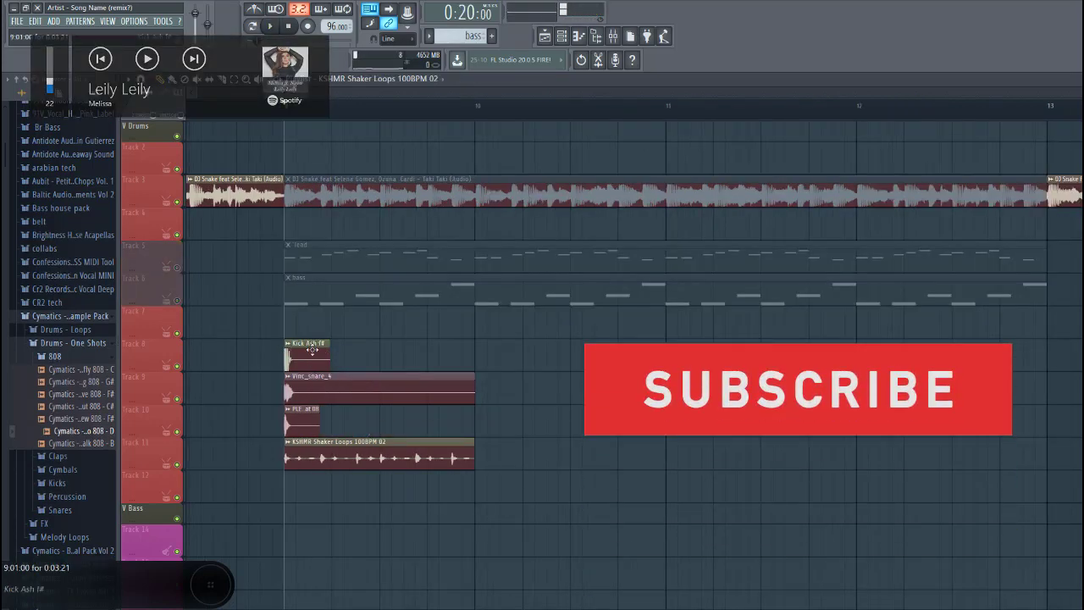
# - Paint Kick Ash f# clips on each beat from bar 9 and duplicate them into the next bar
pyautogui.keyDown('ctrl'); pyautogui.scroll(1, 318, 348); pyautogui.keyUp('ctrl')
pyautogui.keyDown('ctrl'); pyautogui.scroll(1, 310, 366); pyautogui.keyUp('ctrl')
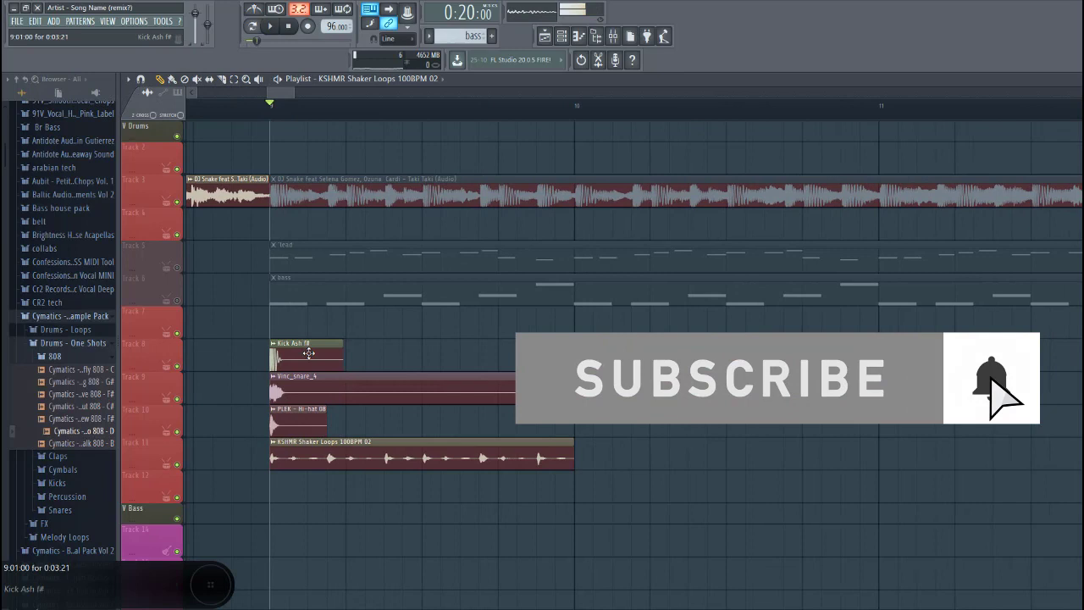
pyautogui.moveTo(351, 330)
pyautogui.mouseDown()
pyautogui.moveTo(400, 313)
pyautogui.moveTo(400, 348)
pyautogui.mouseUp()
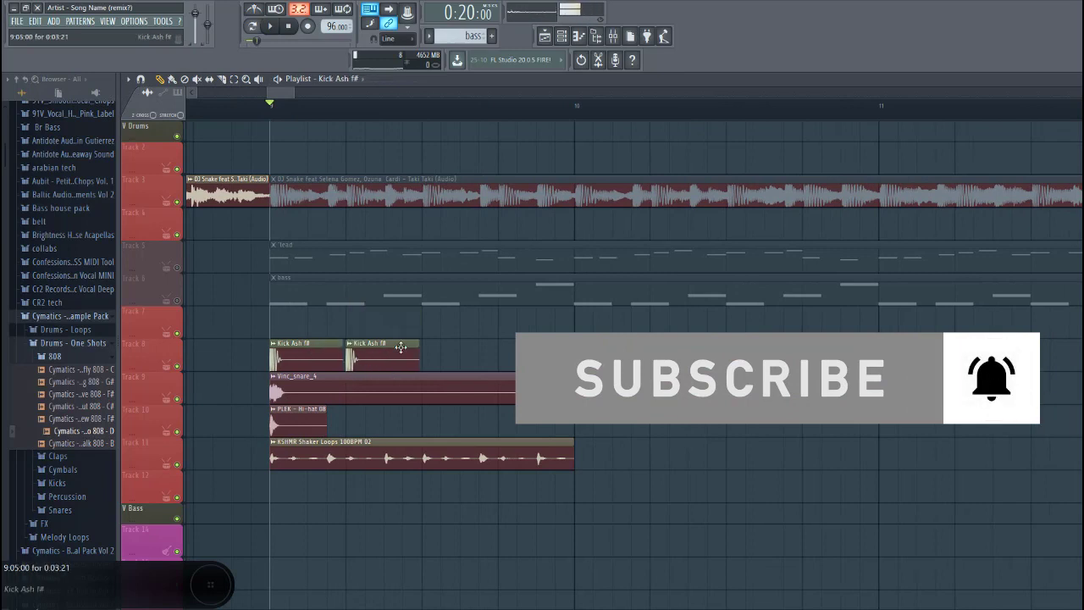
pyautogui.click(431, 322)
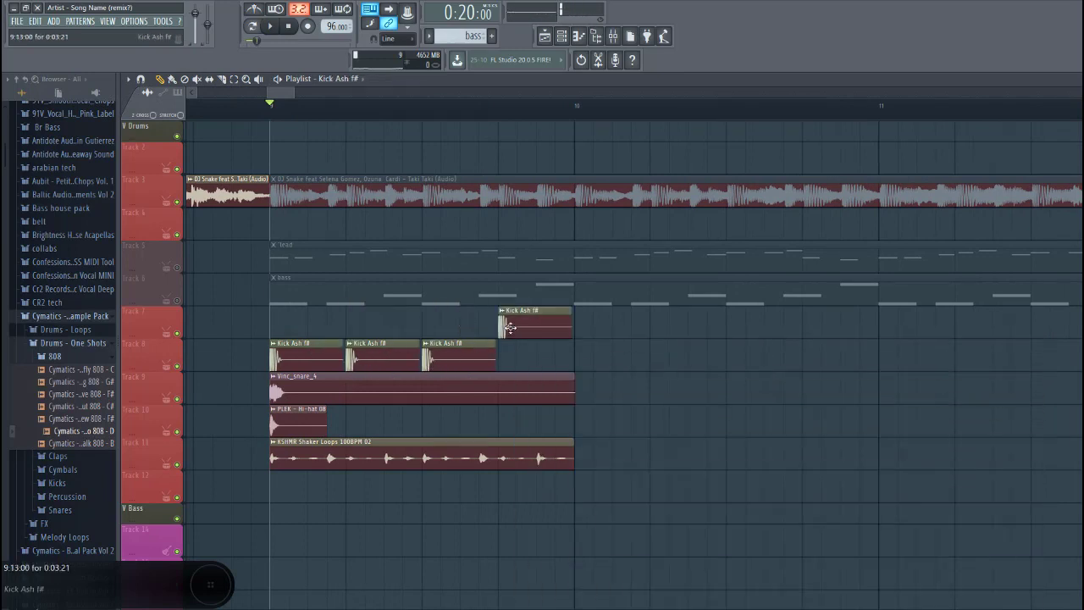
pyautogui.moveTo(510, 327); pyautogui.dragTo(510, 361)
pyautogui.press('space')
pyautogui.keyDown('ctrl'); pyautogui.scroll(-2, 504, 360); pyautogui.keyUp('ctrl')
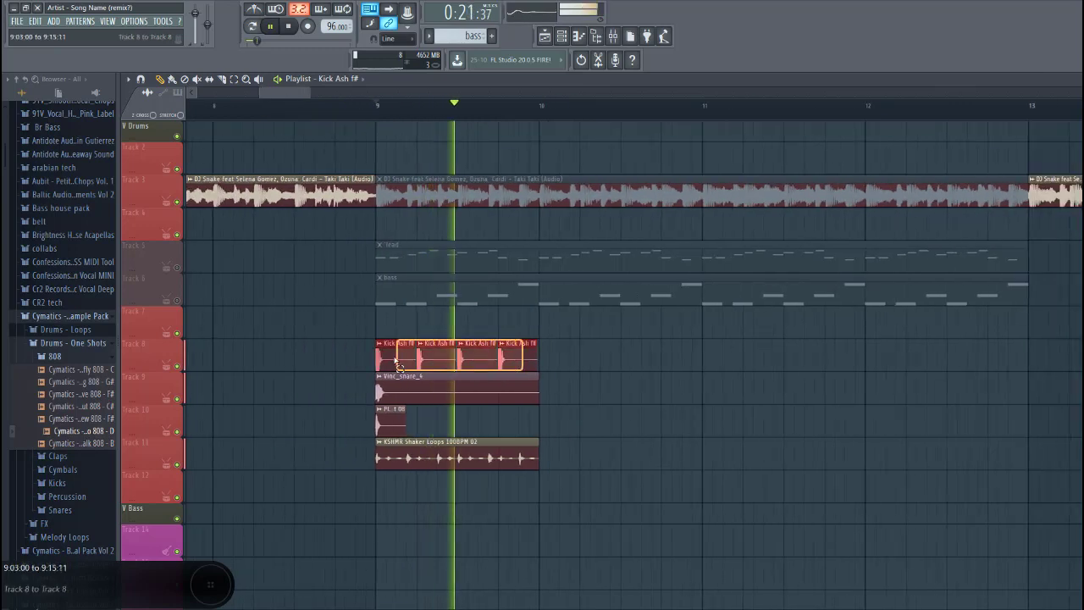
pyautogui.hotkey('ctrl', 'b')
pyautogui.press('space')
# - Place Vinc_snare_4 clips between the kicks, nudge the last one earlier, and repeat them across the bars
pyautogui.keyDown('ctrl'); pyautogui.scroll(2, 414, 396); pyautogui.keyUp('ctrl')
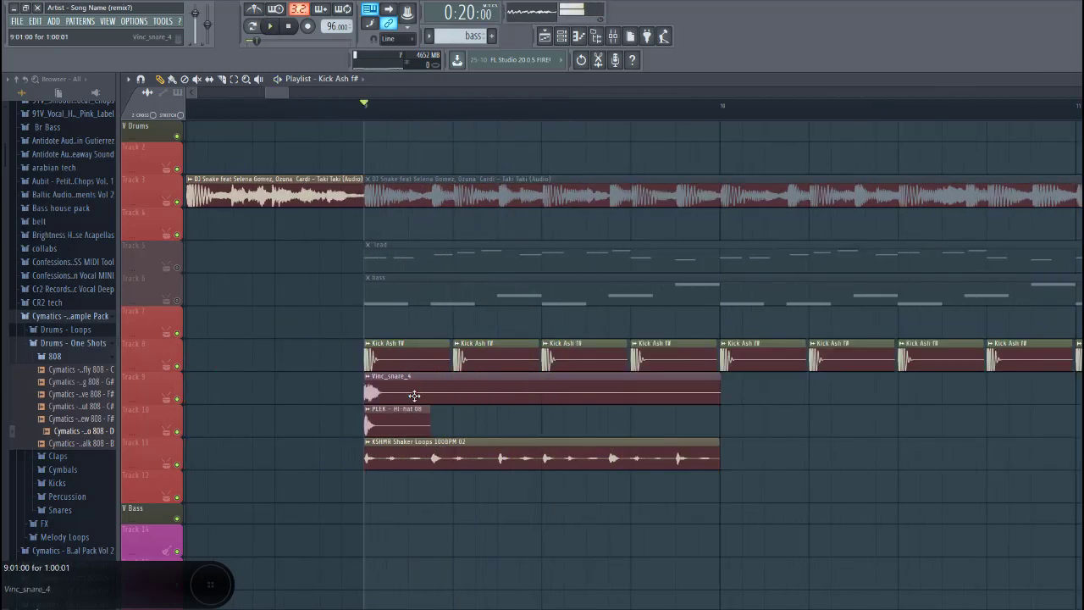
pyautogui.doubleClick(414, 396)
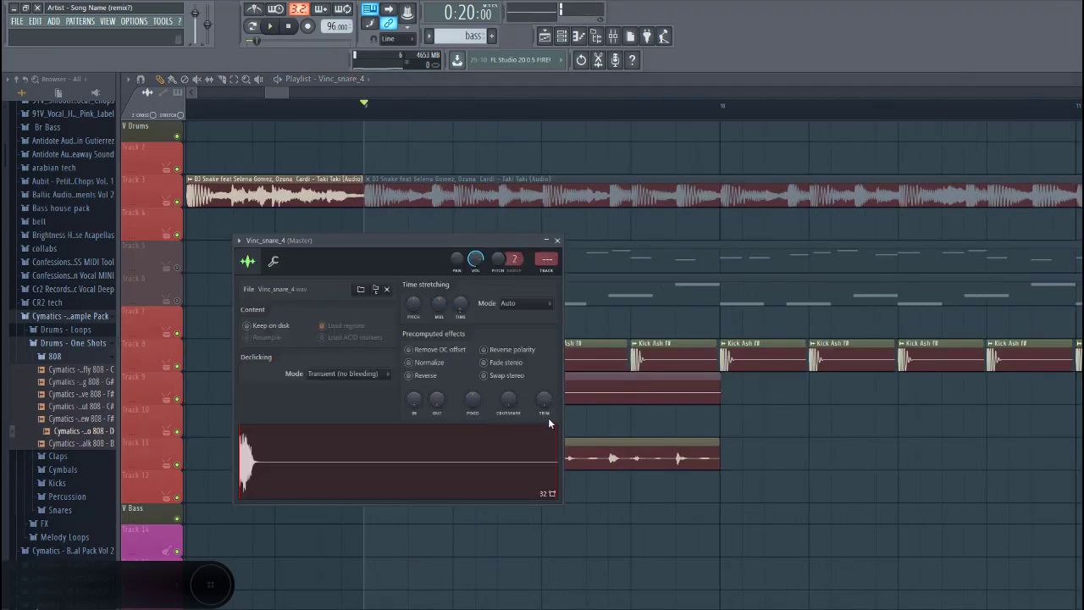
pyautogui.press('Escape')
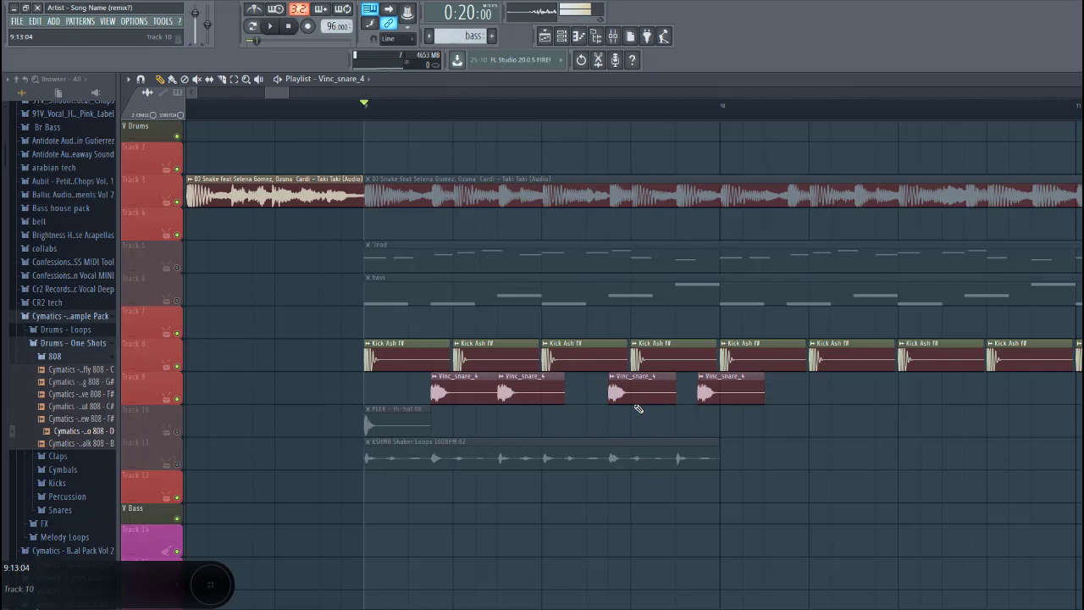
pyautogui.press('space')
pyautogui.moveTo(725, 391); pyautogui.dragTo(703, 391)
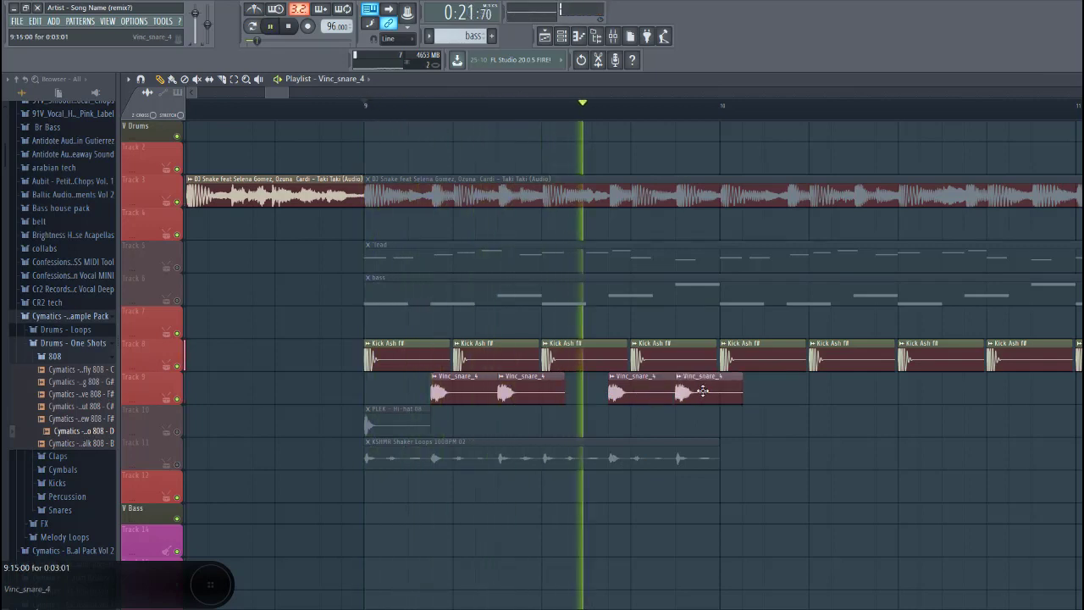
pyautogui.press('space')
pyautogui.keyDown('ctrl'); pyautogui.scroll(-3, 479, 372); pyautogui.keyUp('ctrl')
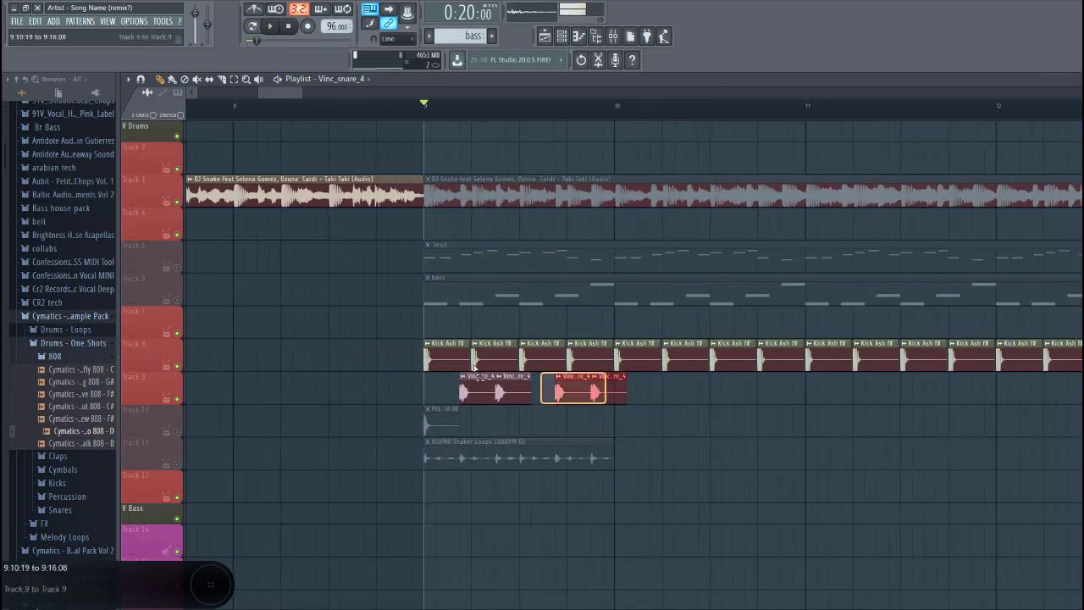
pyautogui.hotkey('ctrl', 'b')
pyautogui.hotkey('ctrl', 'b')
pyautogui.hotkey('ctrl', 'b')
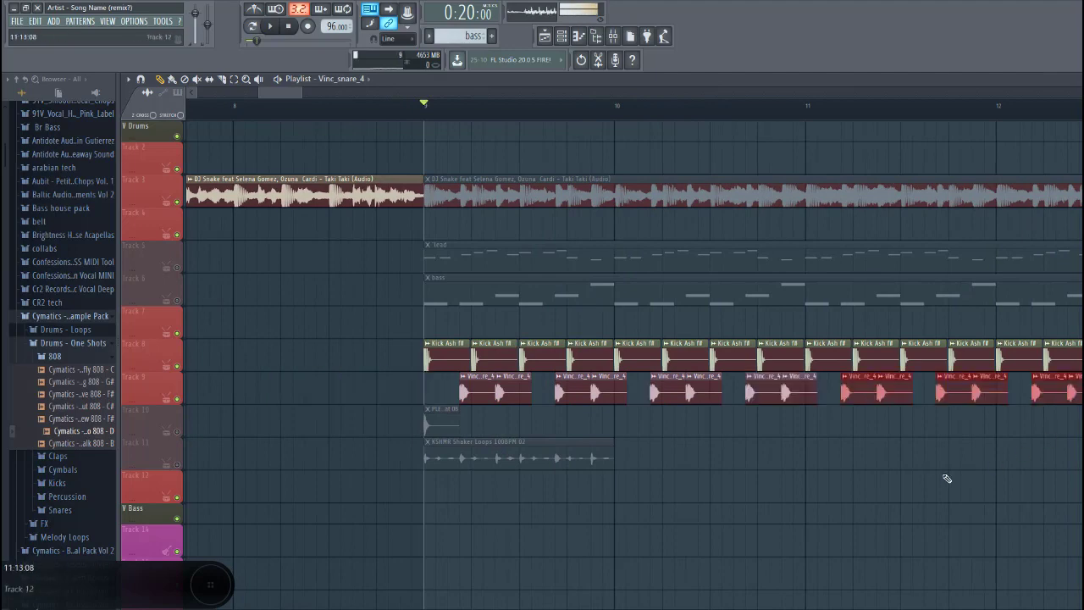
pyautogui.keyDown('ctrl'); pyautogui.scroll(-2, 720, 435); pyautogui.keyUp('ctrl')
pyautogui.press('space')
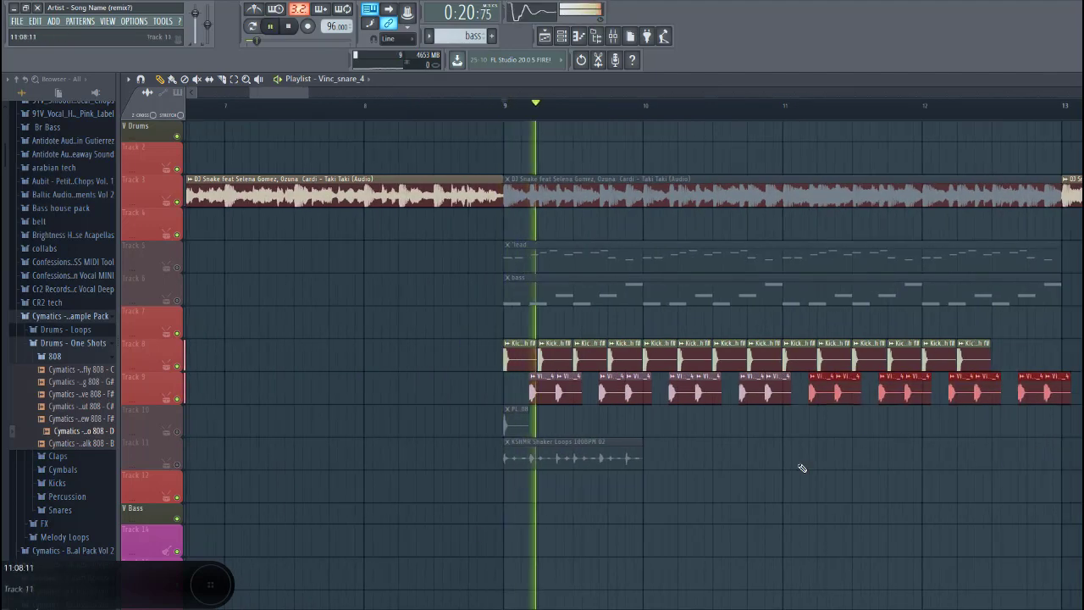
pyautogui.press('space')
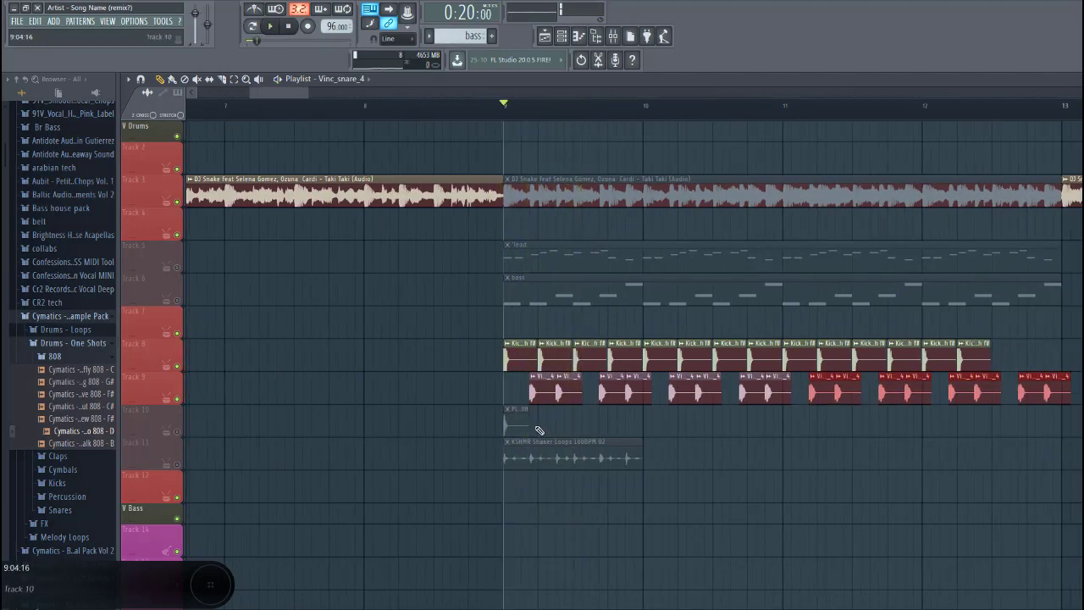
pyautogui.keyDown('ctrl'); pyautogui.scroll(2, 540, 430); pyautogui.keyUp('ctrl')
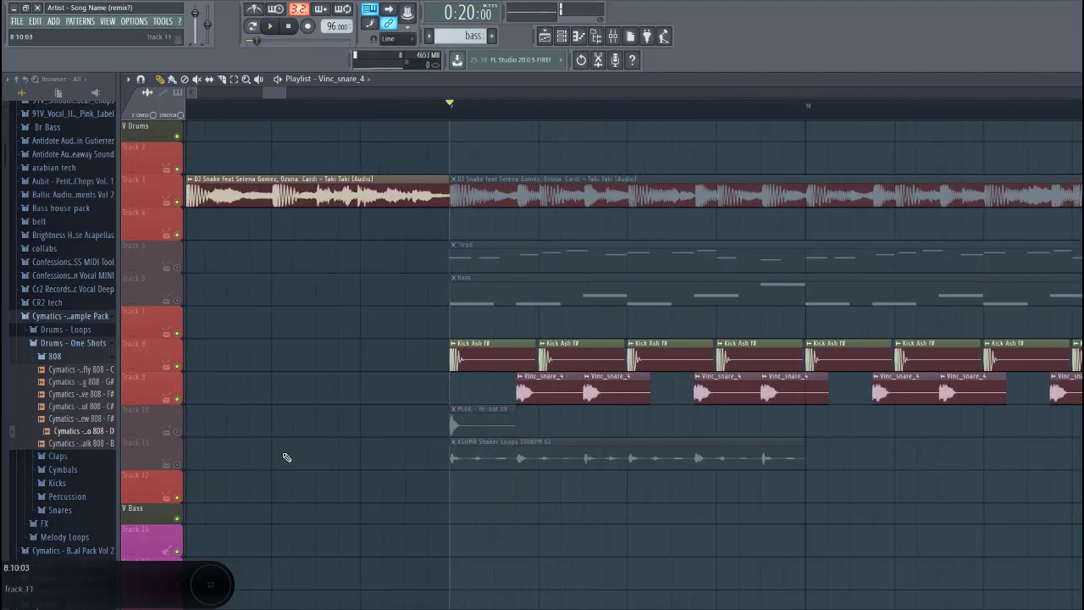
# - Unmute the hi-hat track and paint PLEK Hi-hat 08 clips along track 10
pyautogui.click(198, 432)
pyautogui.keyDown('ctrl'); pyautogui.scroll(2, 539, 438); pyautogui.keyUp('ctrl')
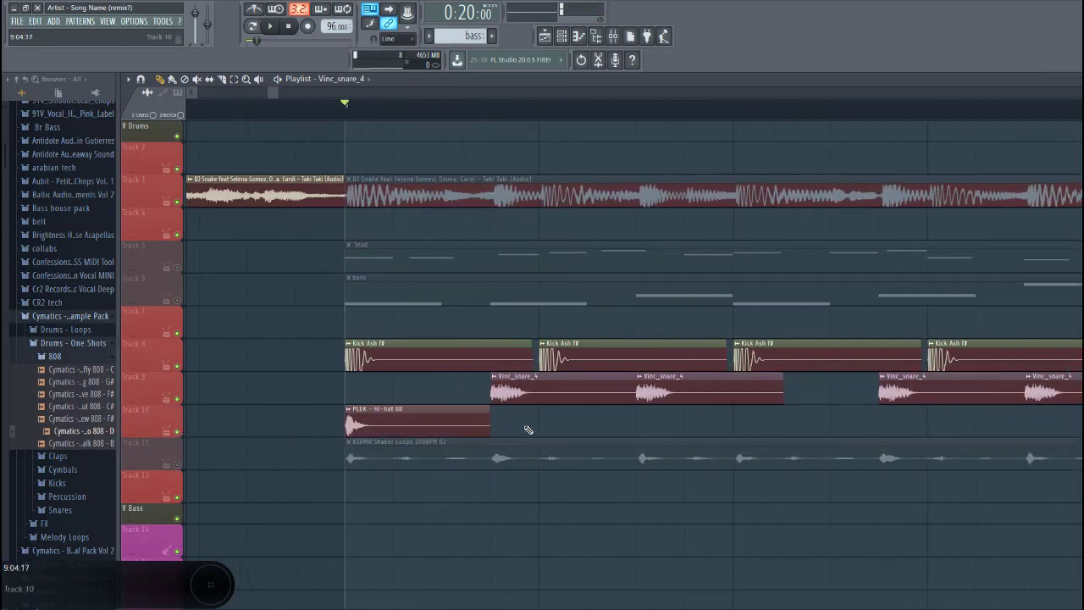
pyautogui.press('space')
pyautogui.press('space')
pyautogui.click(508, 425)
pyautogui.rightClick(593, 424)
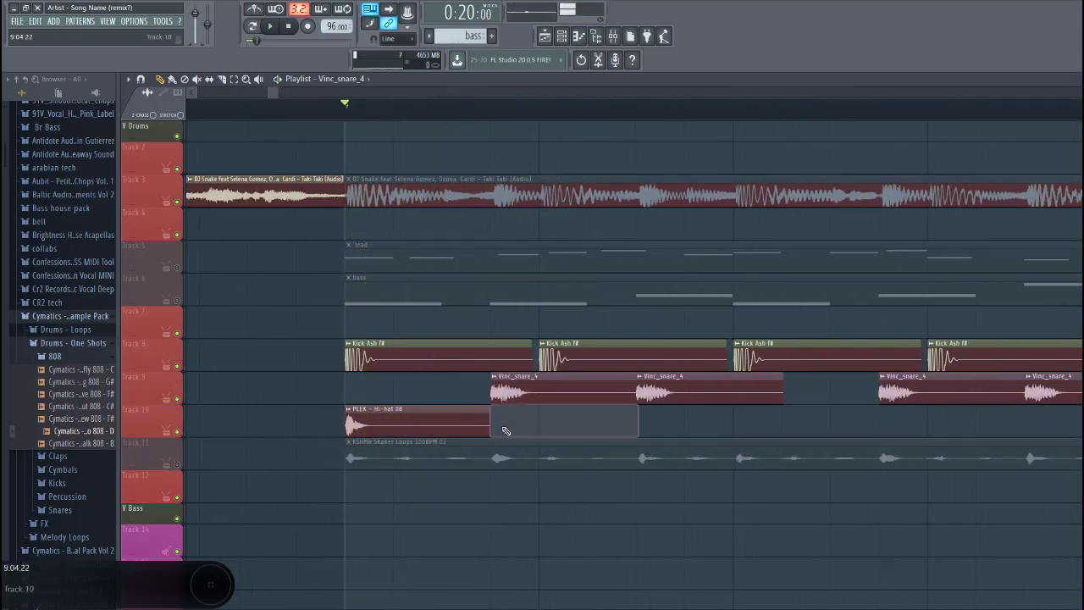
pyautogui.click(373, 424)
pyautogui.click(500, 423)
pyautogui.click(648, 423)
pyautogui.press('space')
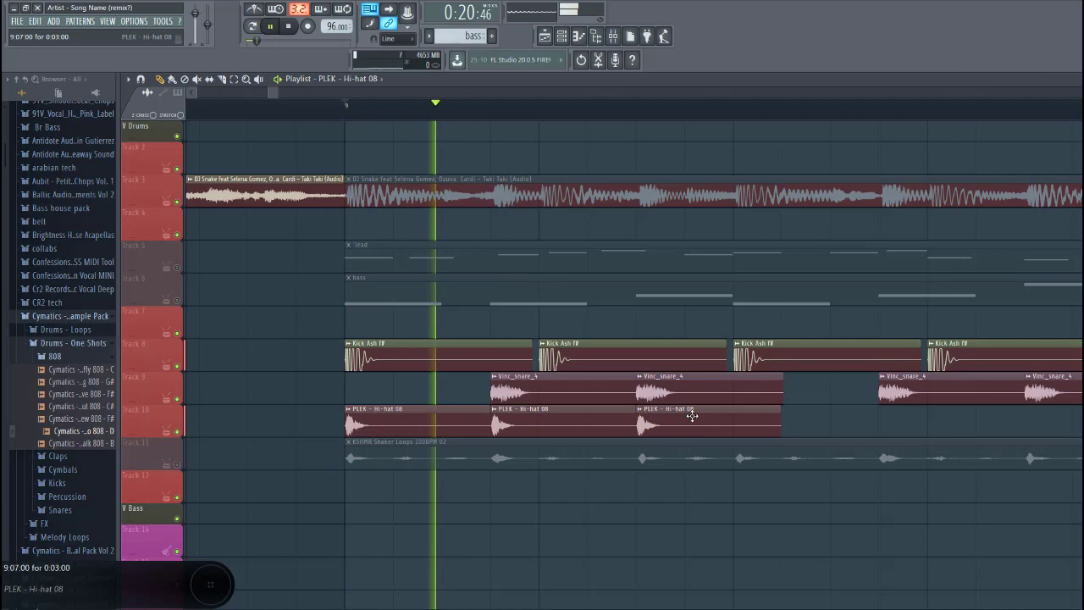
pyautogui.moveTo(881, 424); pyautogui.dragTo(1030, 423)
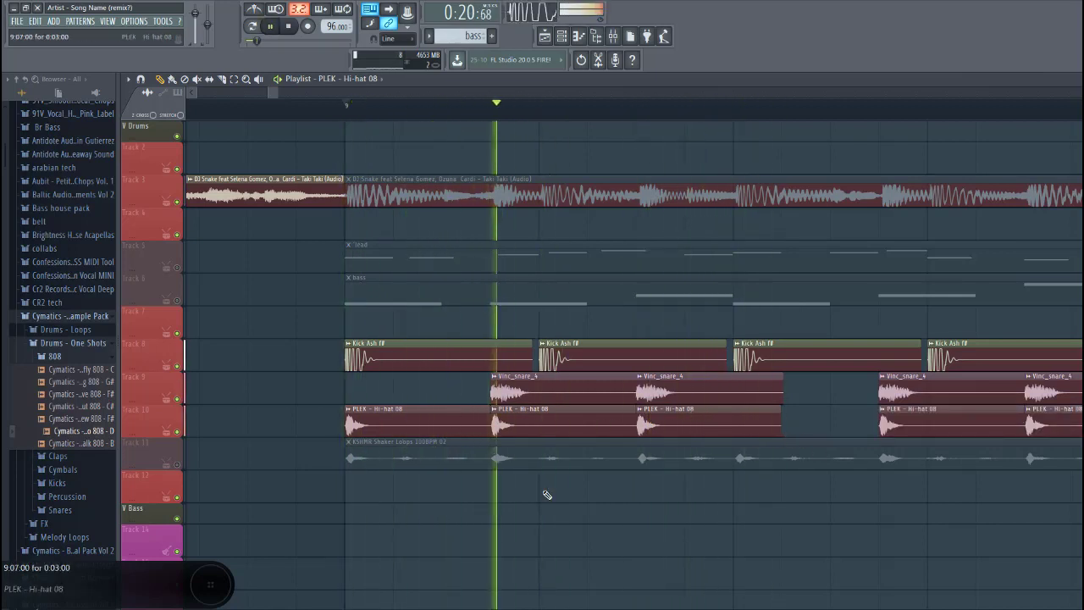
# - Offset copies of the hi-hat clips slightly later and check the hi-hat channel settings
pyautogui.keyDown('ctrl'); pyautogui.scroll(-3, 517, 508); pyautogui.keyUp('ctrl')
pyautogui.keyDown('ctrl'); pyautogui.scroll(-2, 487, 525); pyautogui.keyUp('ctrl')
pyautogui.press('space')
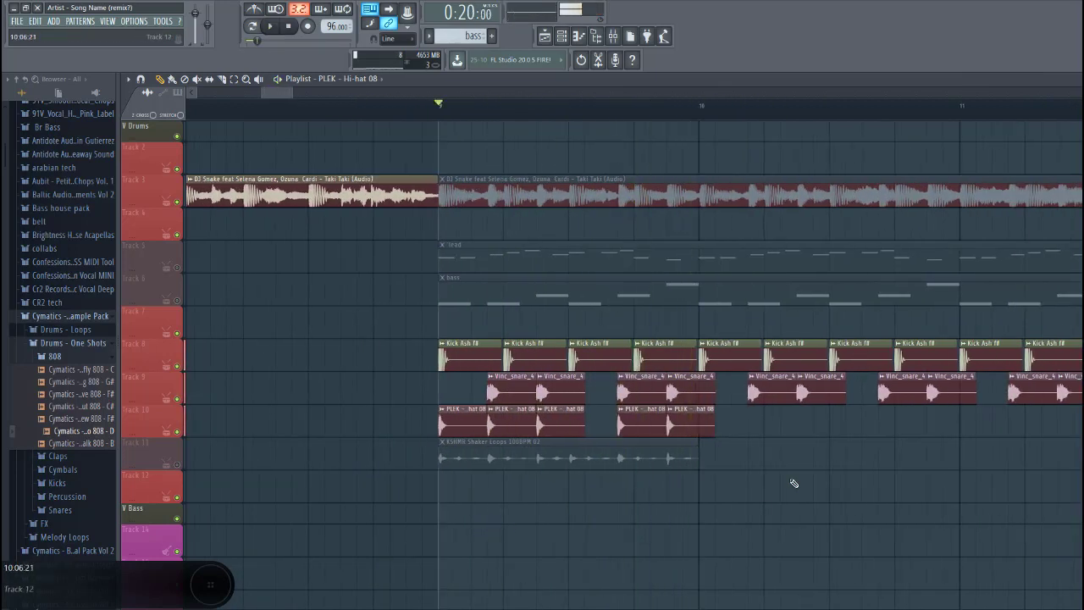
pyautogui.moveTo(704, 419); pyautogui.dragTo(328, 463)
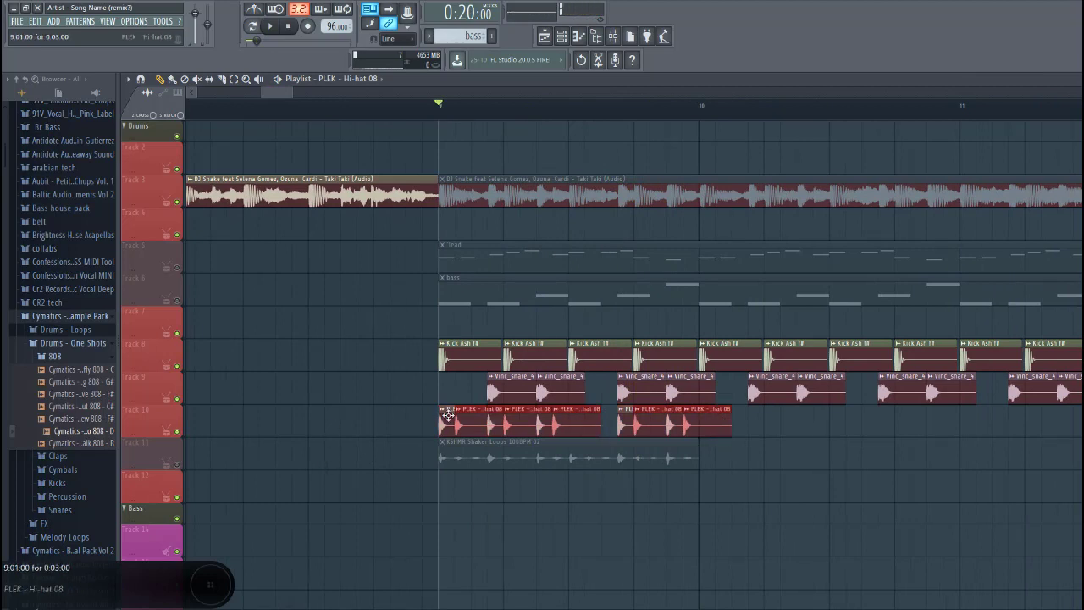
pyautogui.doubleClick(498, 424)
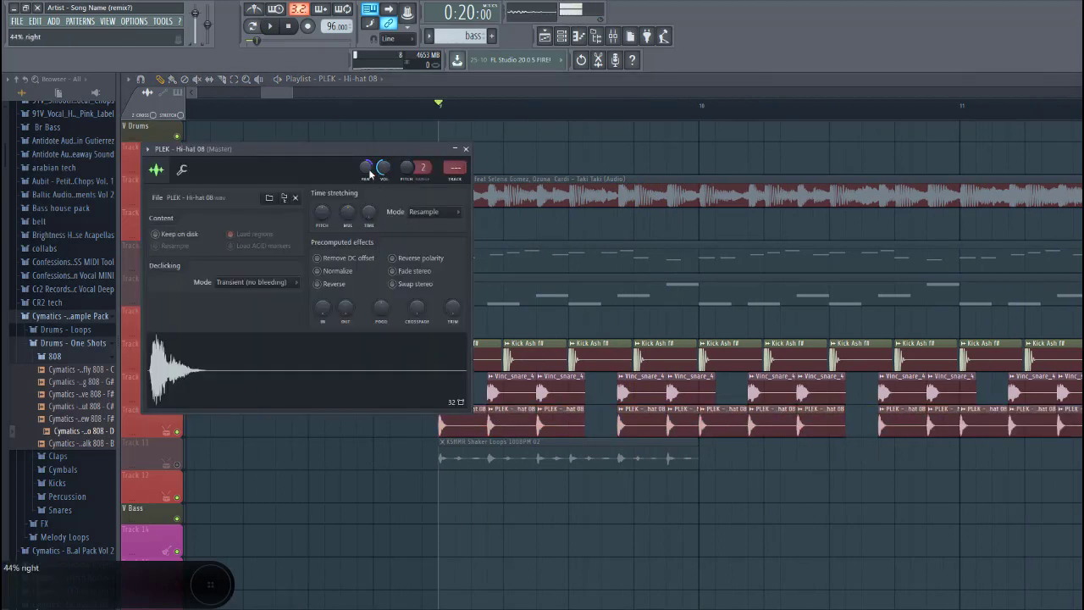
pyautogui.press('space')
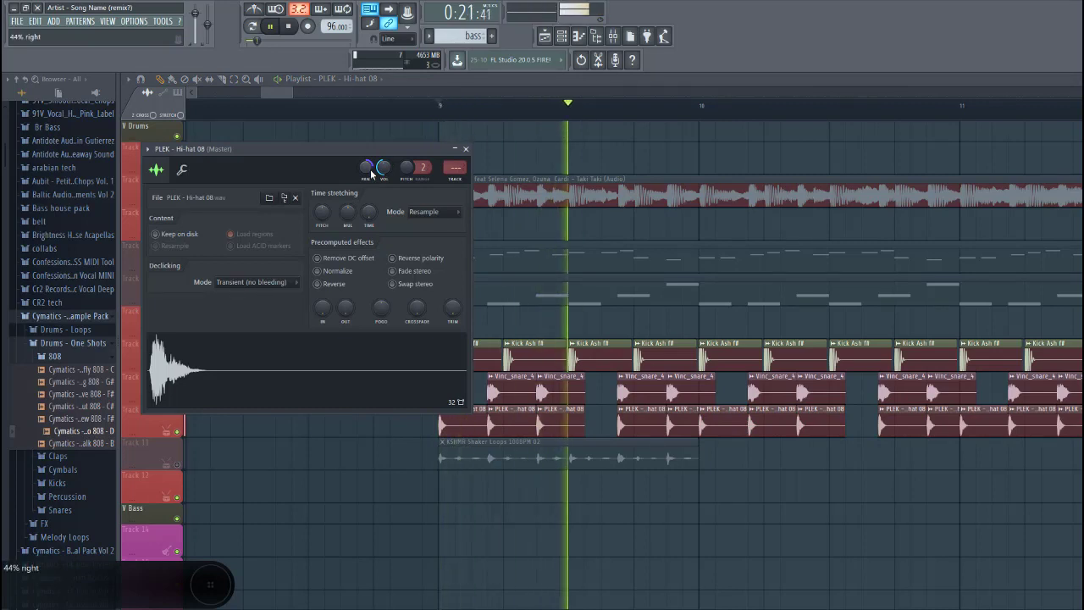
pyautogui.press('space')
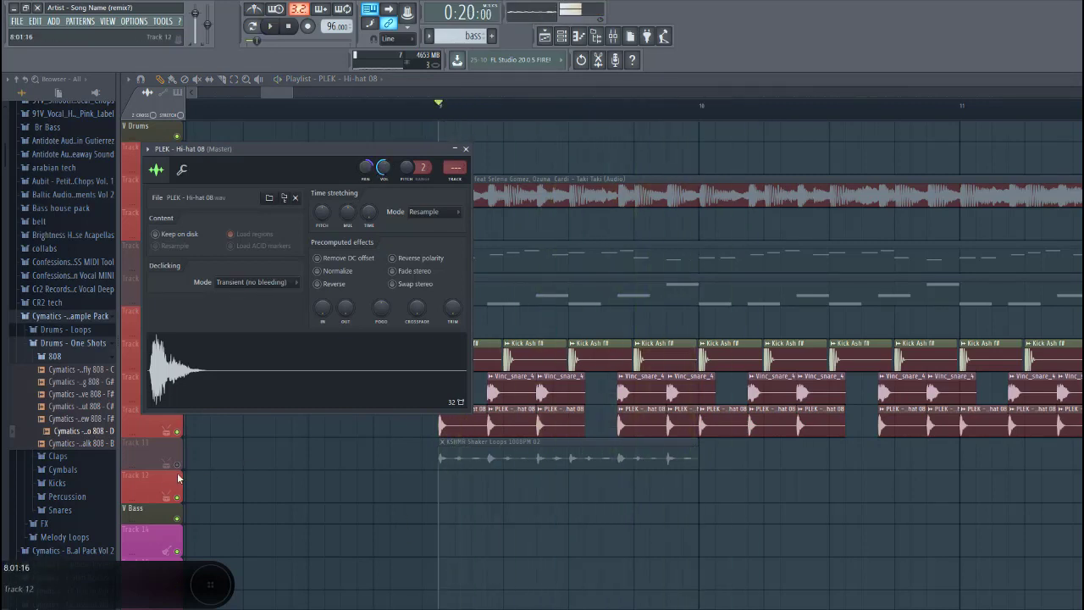
pyautogui.press('Escape')
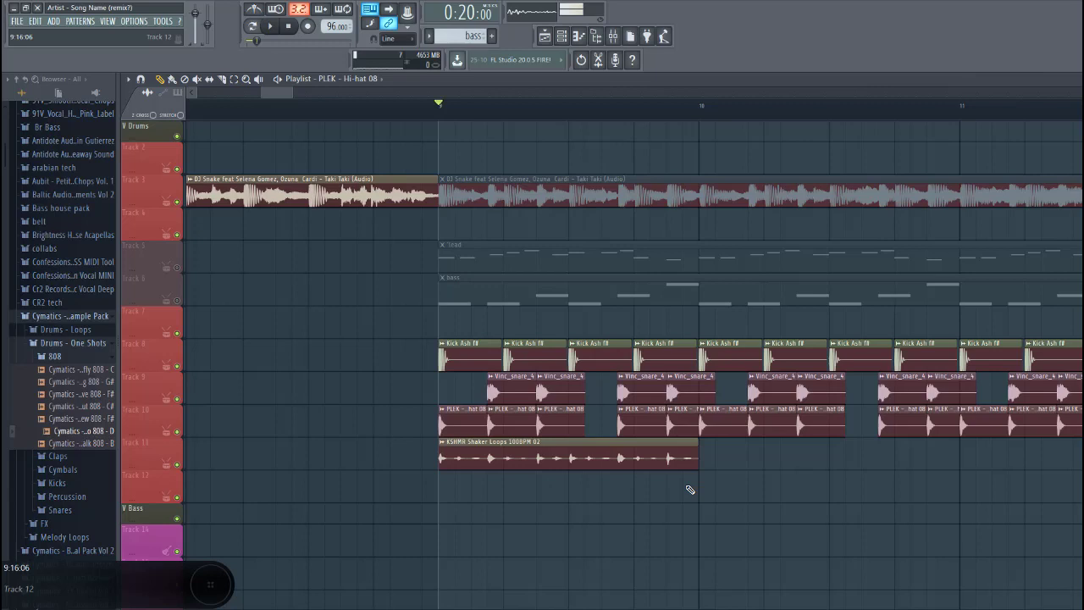
# - Clear the stray clip and paint KSHMR Shaker Loops clips along track 11 from bar 10 to bar 12
pyautogui.rightClick(716, 479)
pyautogui.press('space')
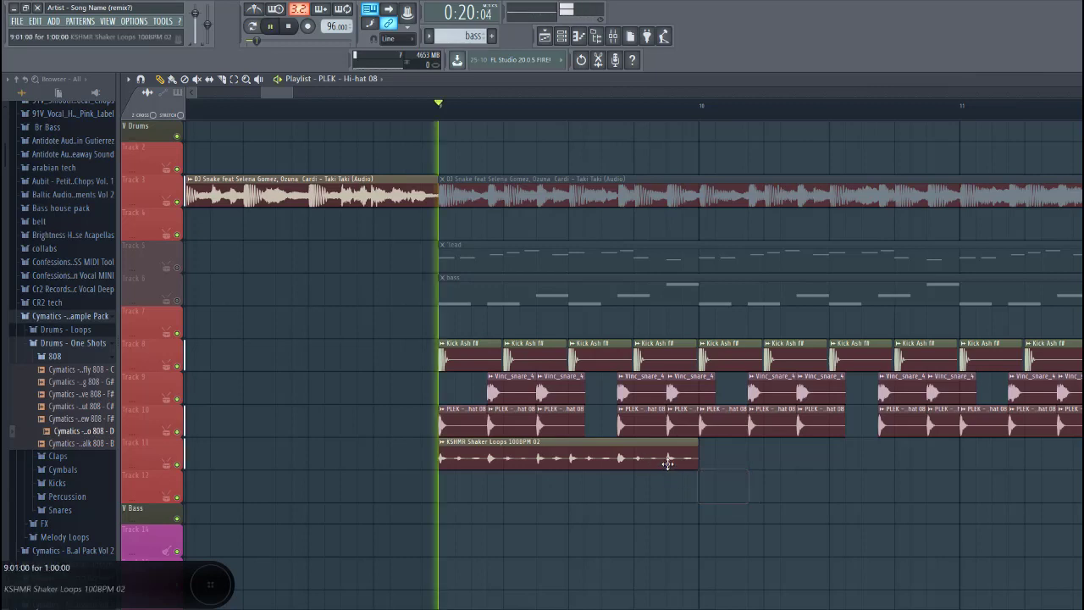
pyautogui.click(714, 487)
pyautogui.moveTo(721, 484); pyautogui.dragTo(749, 452)
pyautogui.doubleClick(749, 452)
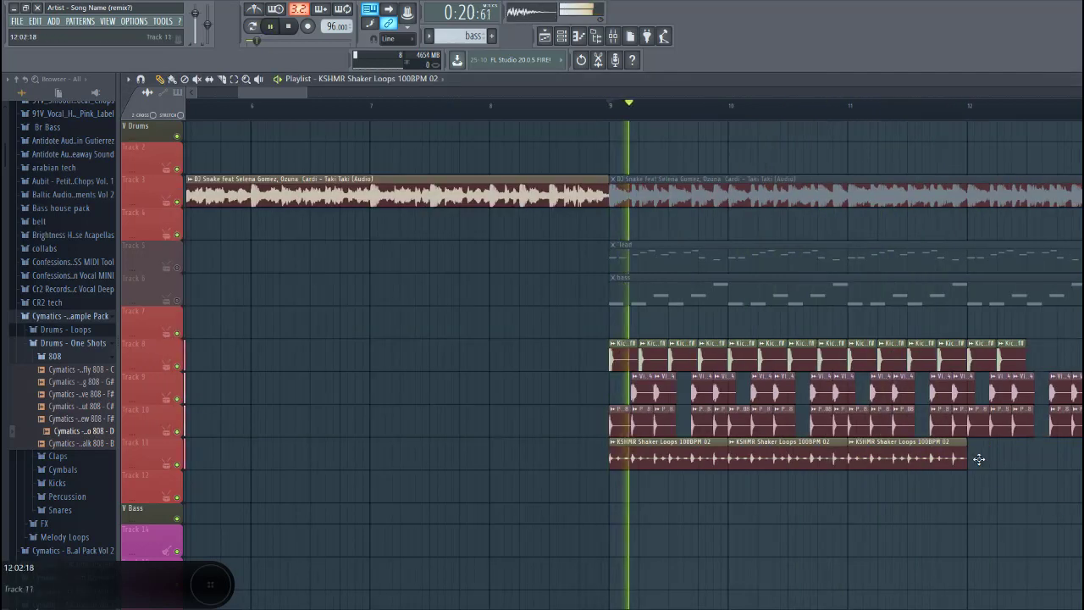
pyautogui.click(979, 458)
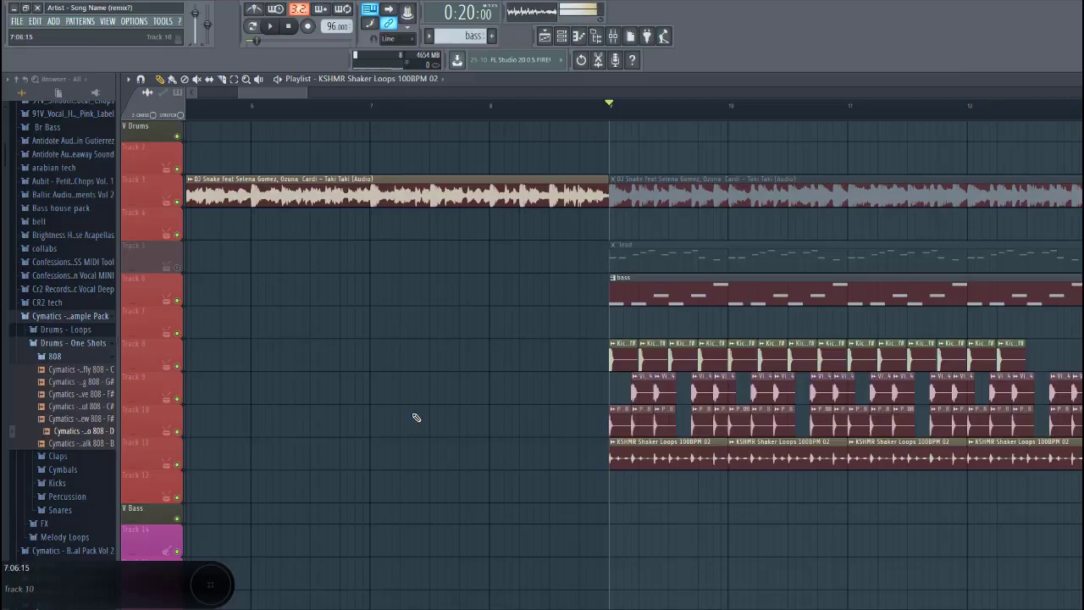
# - Load Cymatics Astro Sicko 808 - D into Sampler #2 and view its envelope and pitch settings
pyautogui.doubleClick(659, 292)
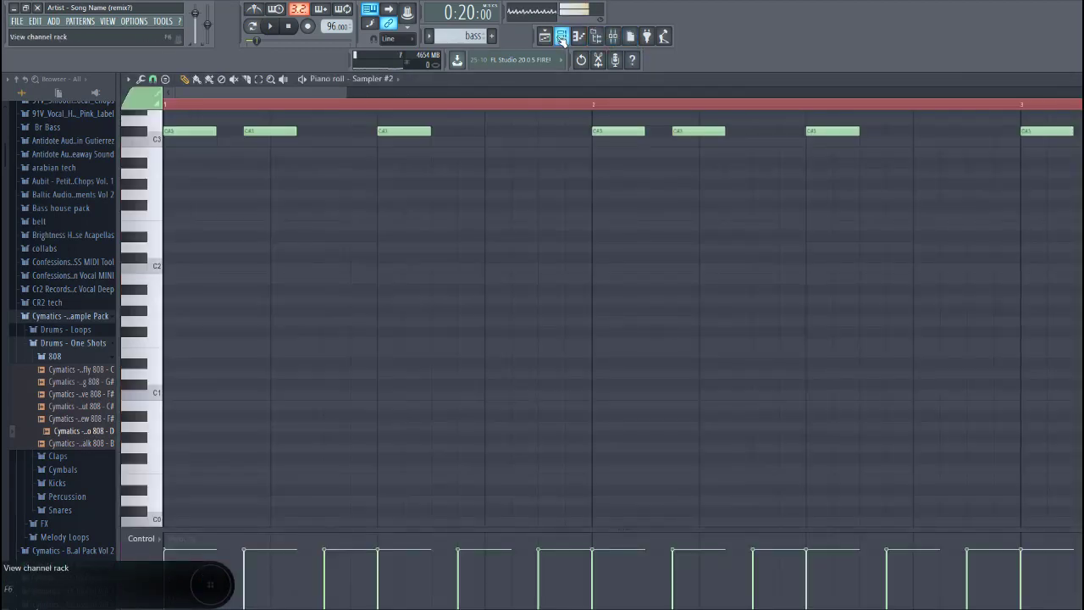
pyautogui.press('F6')
pyautogui.click(398, 255)
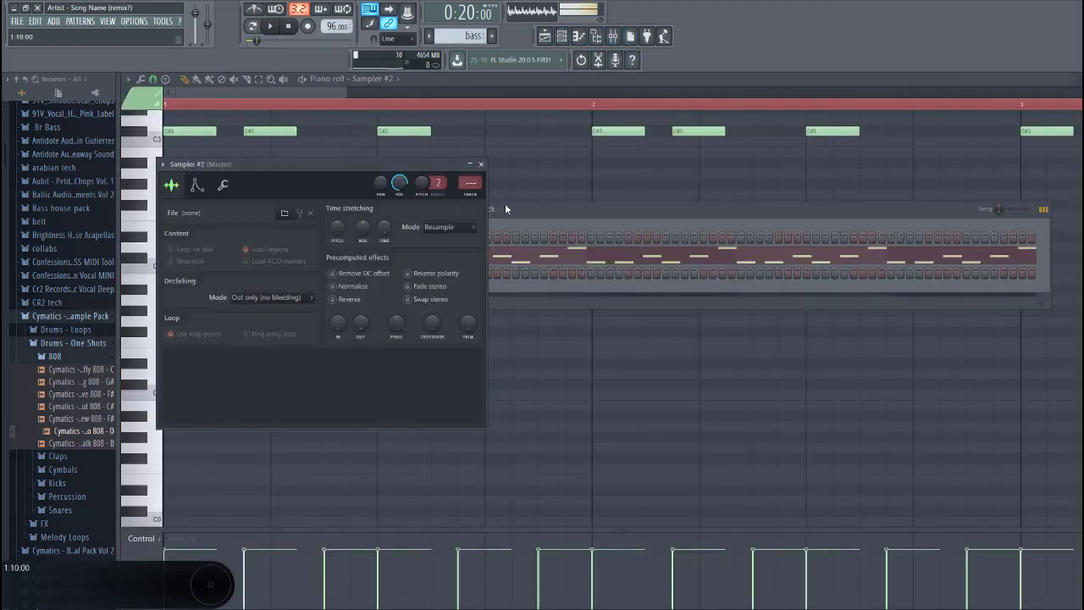
pyautogui.moveTo(61, 434)
pyautogui.mouseDown()
pyautogui.moveTo(237, 397)
pyautogui.moveTo(370, 394)
pyautogui.mouseUp()
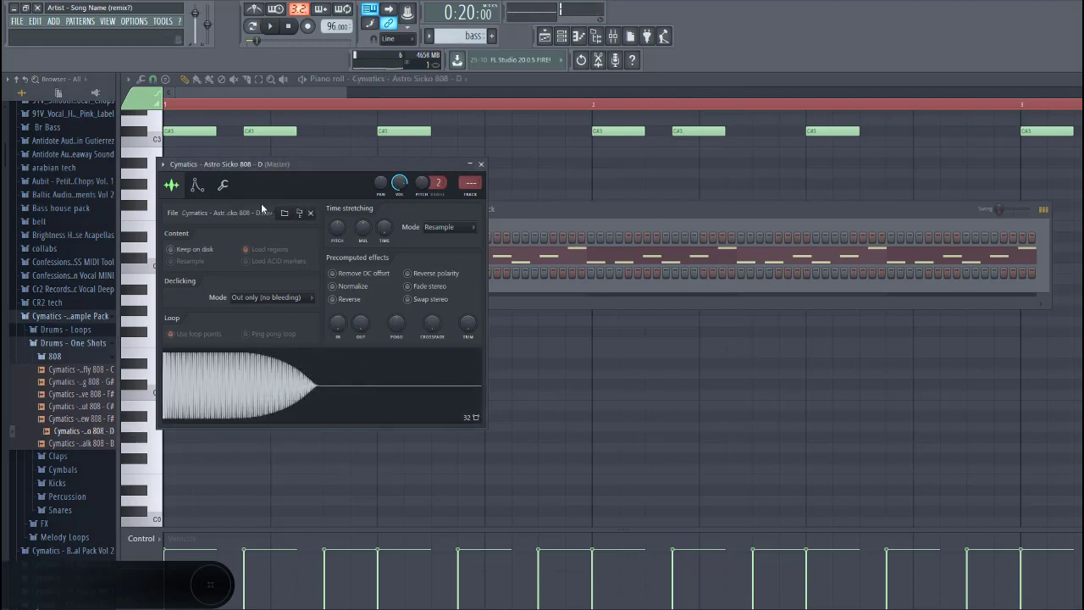
pyautogui.moveTo(547, 225)
pyautogui.mouseDown()
pyautogui.moveTo(639, 282)
pyautogui.moveTo(638, 292)
pyautogui.mouseUp()
pyautogui.click(197, 186)
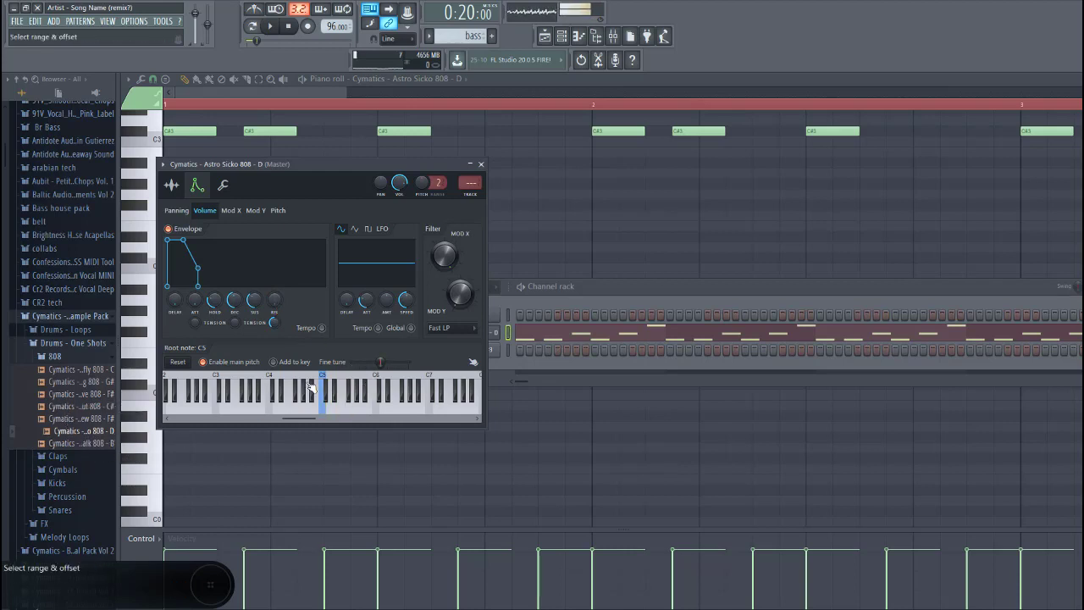
pyautogui.moveTo(653, 292); pyautogui.dragTo(624, 313)
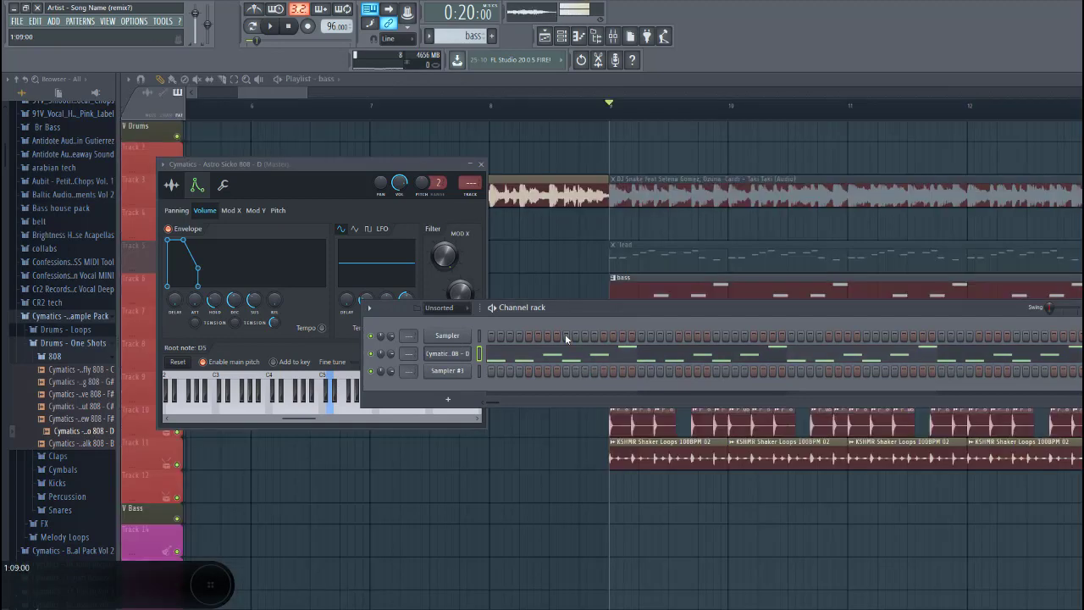
# - Transpose the selected 808 bass notes up two octaves with Ctrl+Up and play the pattern
pyautogui.scroll(1, 387, 266)
pyautogui.scroll(3, 387, 266)
pyautogui.press('space')
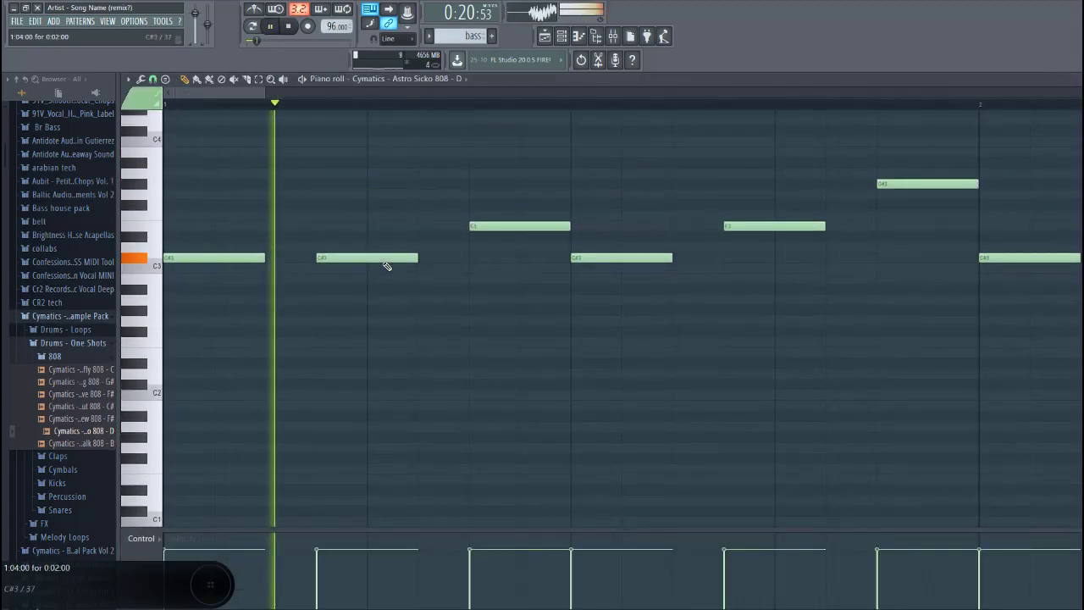
pyautogui.hotkey('ctrl', 'Up')
pyautogui.hotkey('ctrl', 'Up')
pyautogui.scroll(8, 356, 279)
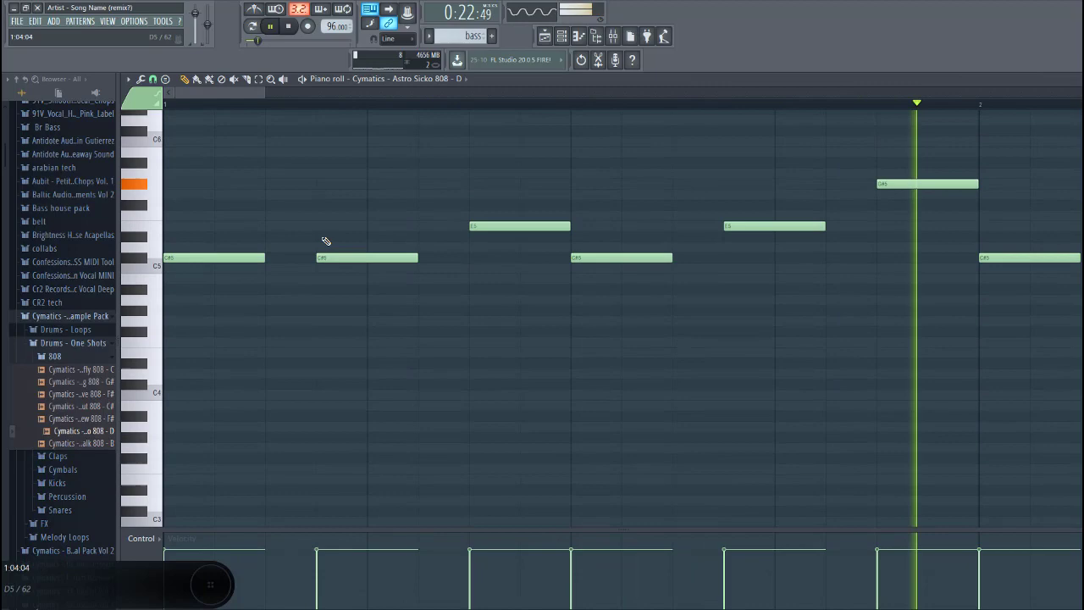
pyautogui.scroll(-2, 322, 242)
pyautogui.scroll(-2, 322, 187)
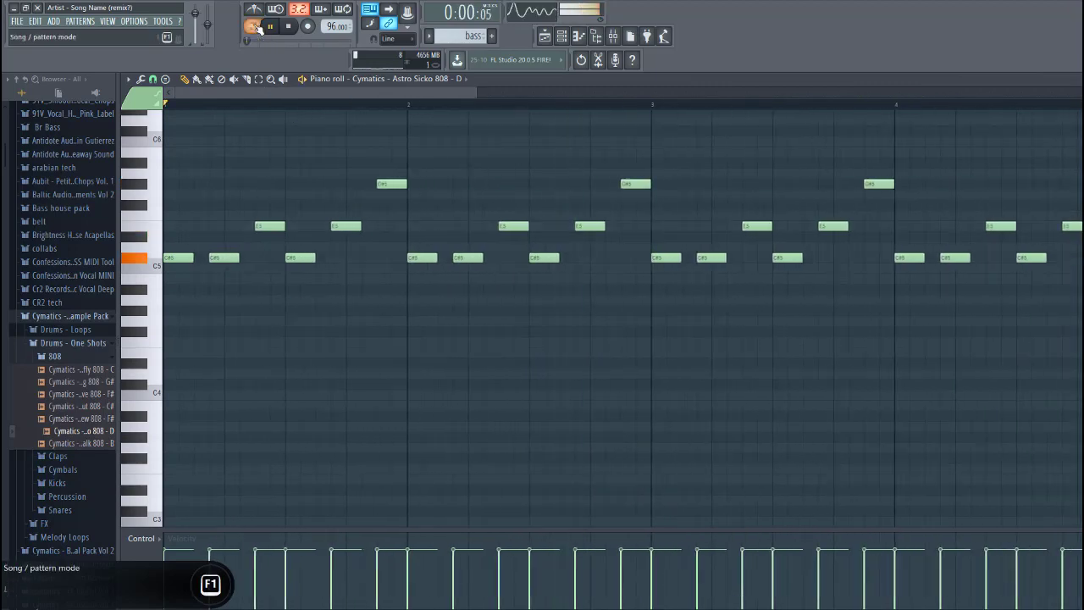
pyautogui.scroll(-3, 399, 342)
pyautogui.scroll(5, 390, 332)
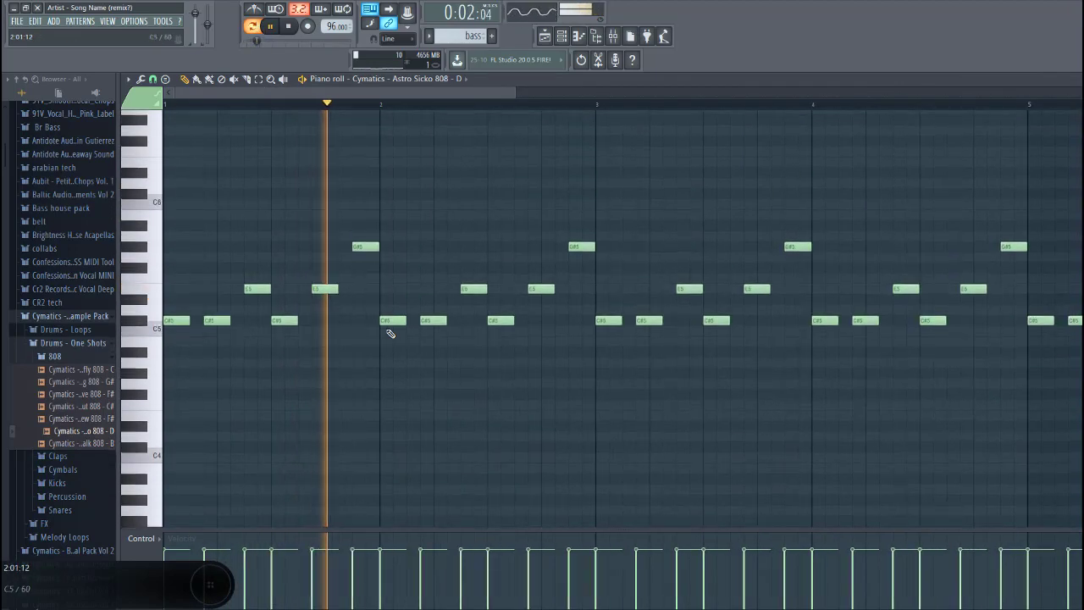
pyautogui.scroll(-1, 391, 333)
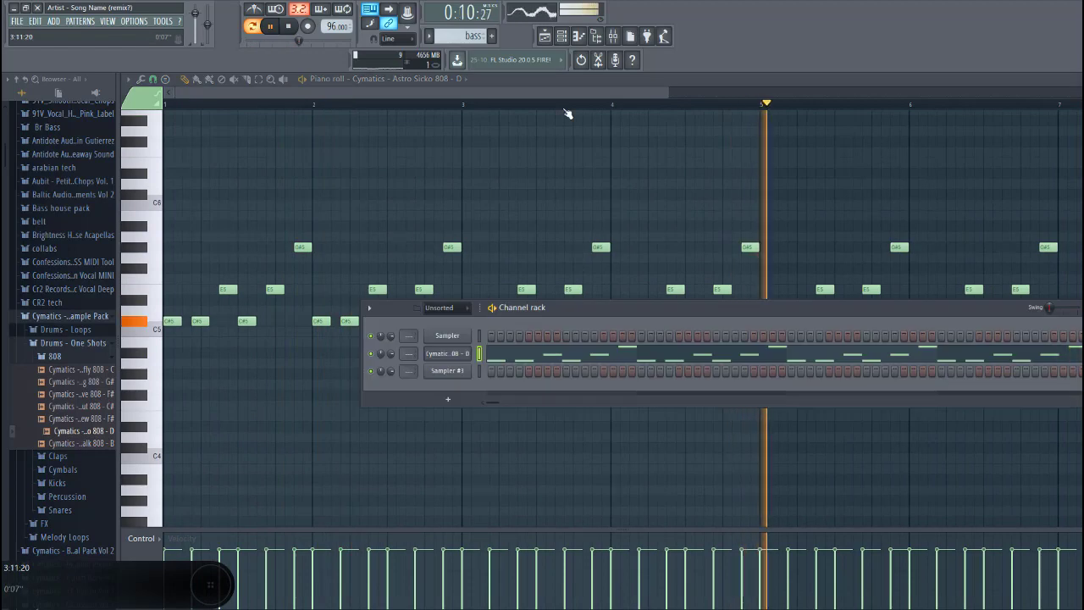
pyautogui.click(453, 354)
# - Load FabFilter Pro-Q 2 on the 808 insert with an 18 dB/oct high cut near 2.5 kHz
pyautogui.press('F9')
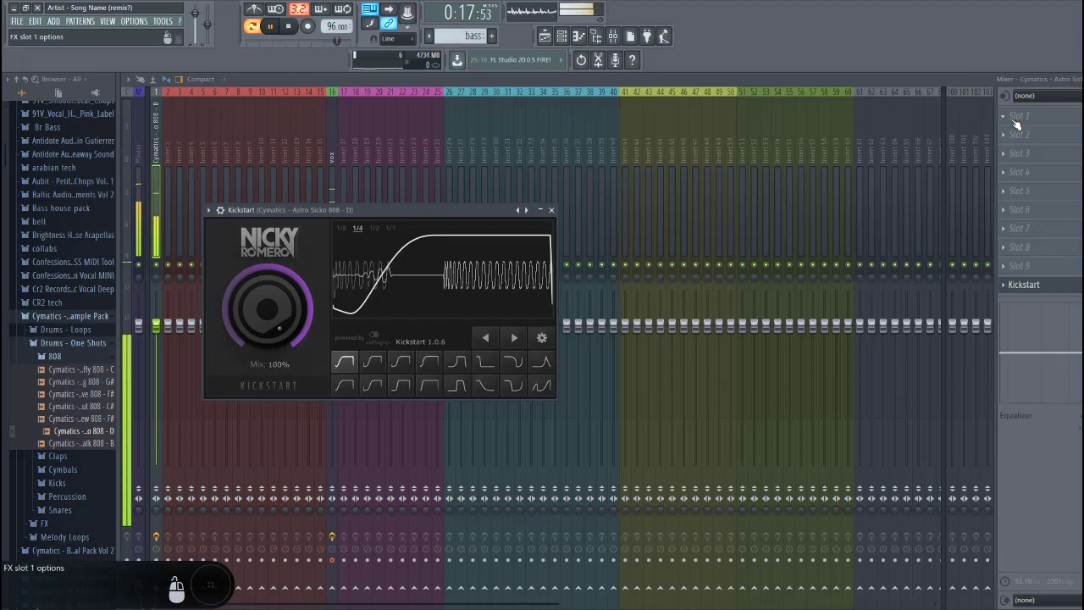
pyautogui.click(1016, 124)
pyautogui.click(974, 126)
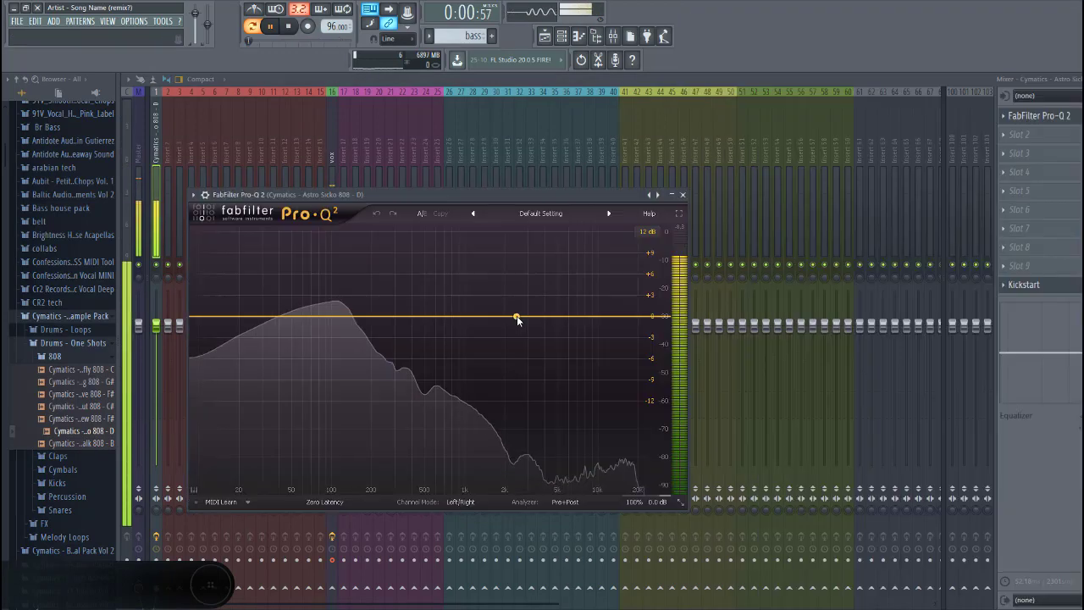
pyautogui.rightClick(517, 316)
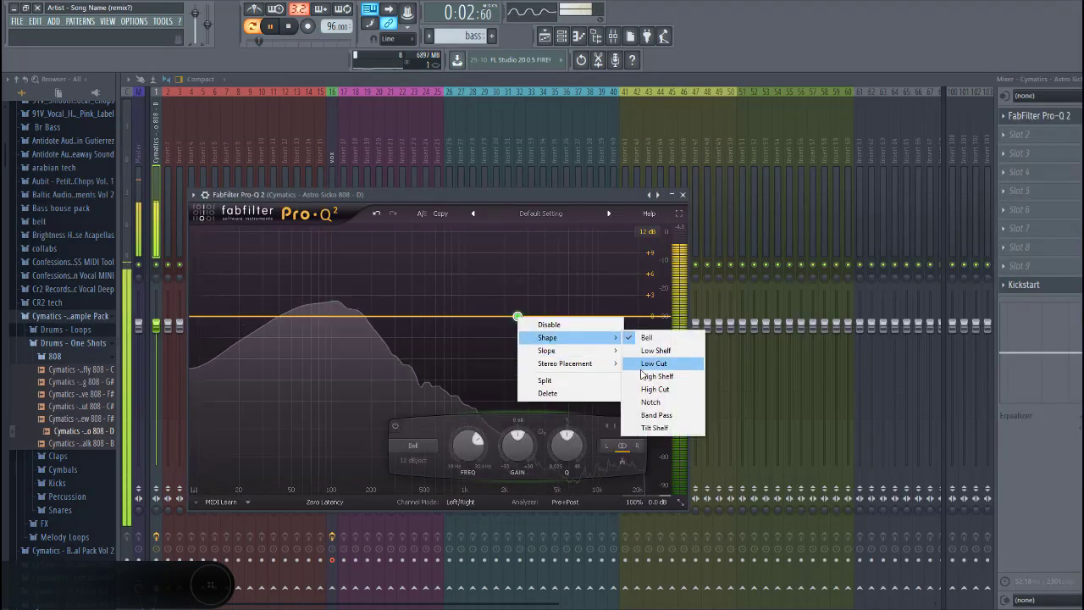
pyautogui.click(648, 389)
pyautogui.scroll(1, 517, 318)
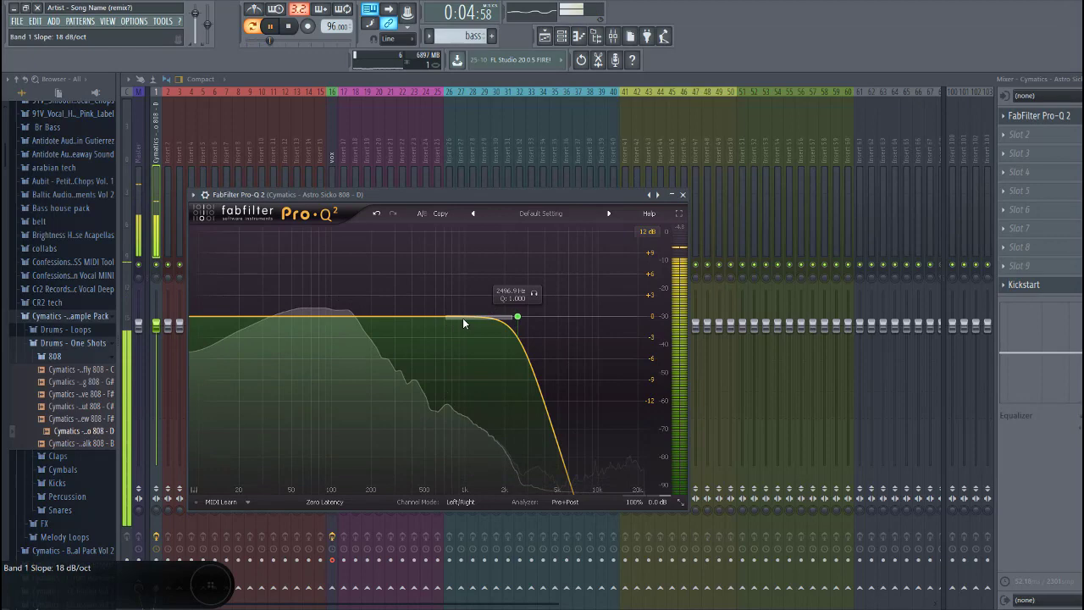
pyautogui.click(1012, 135)
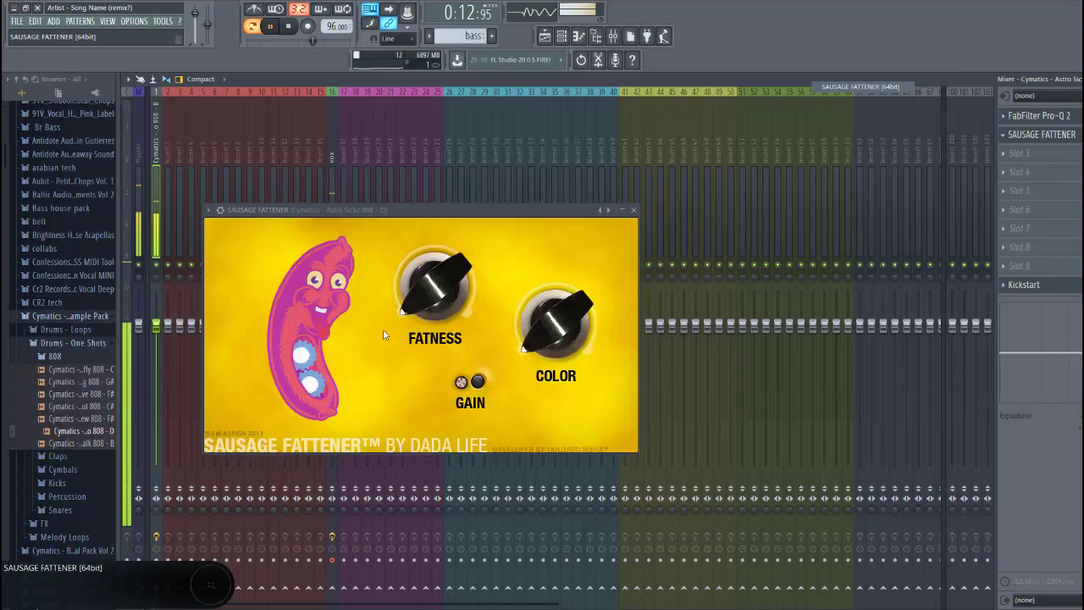
# - Set Sausage Fattener's Fatness to 13% and check the bass pattern in the Playlist
pyautogui.moveTo(419, 313); pyautogui.dragTo(424, 274)
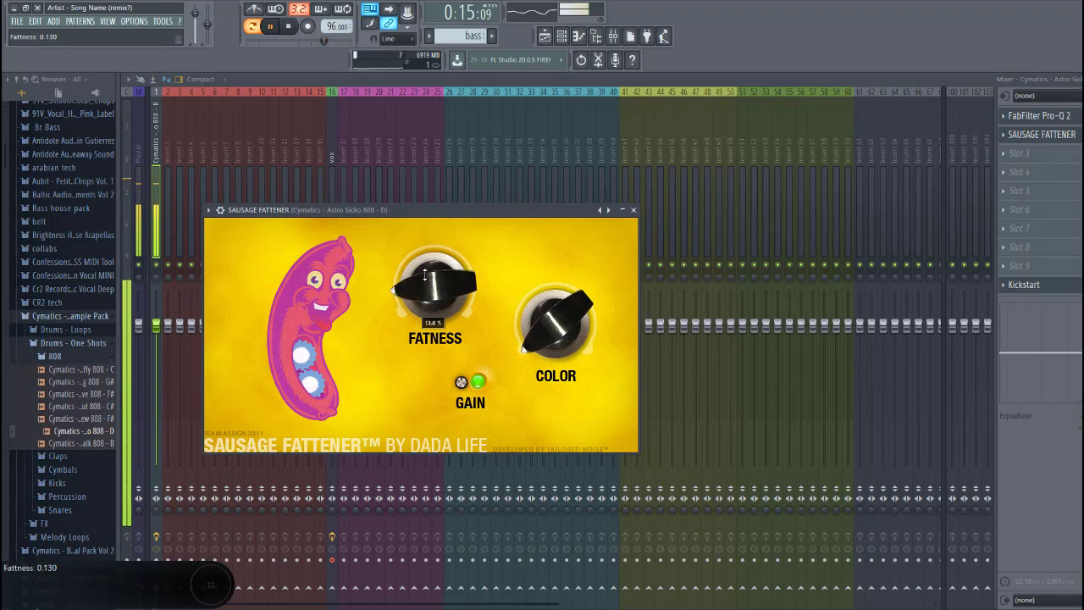
pyautogui.click(545, 36)
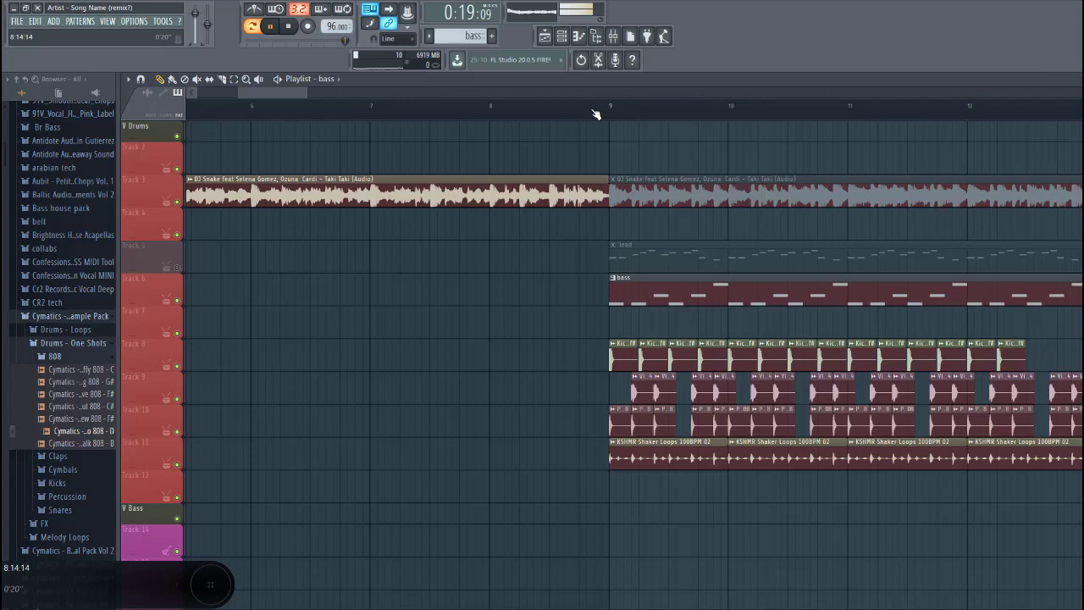
pyautogui.scroll(-1, 525, 323)
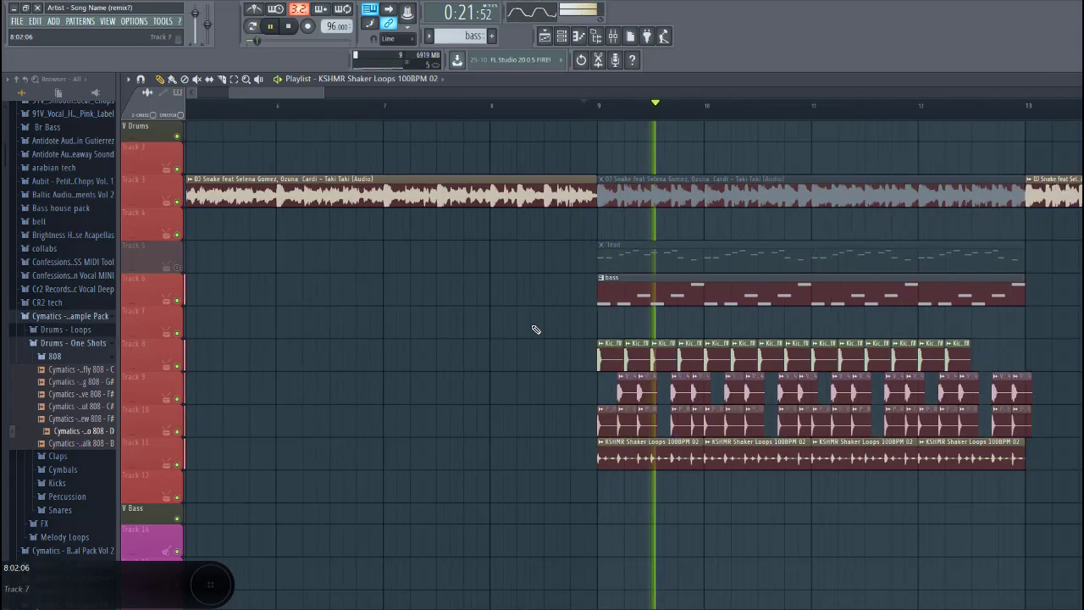
pyautogui.scroll(1, 535, 329)
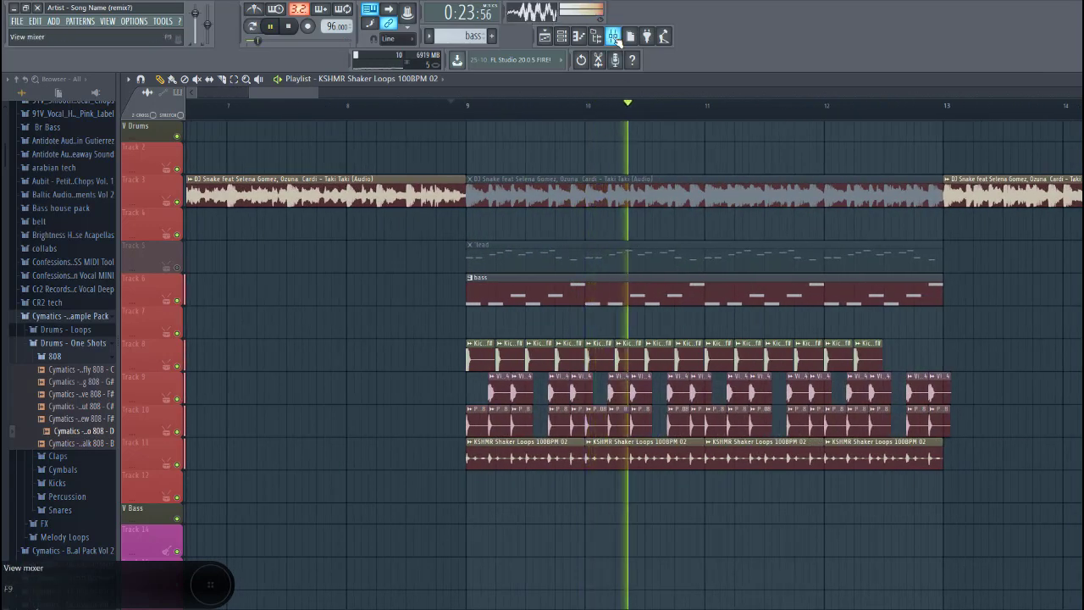
pyautogui.doubleClick(624, 284)
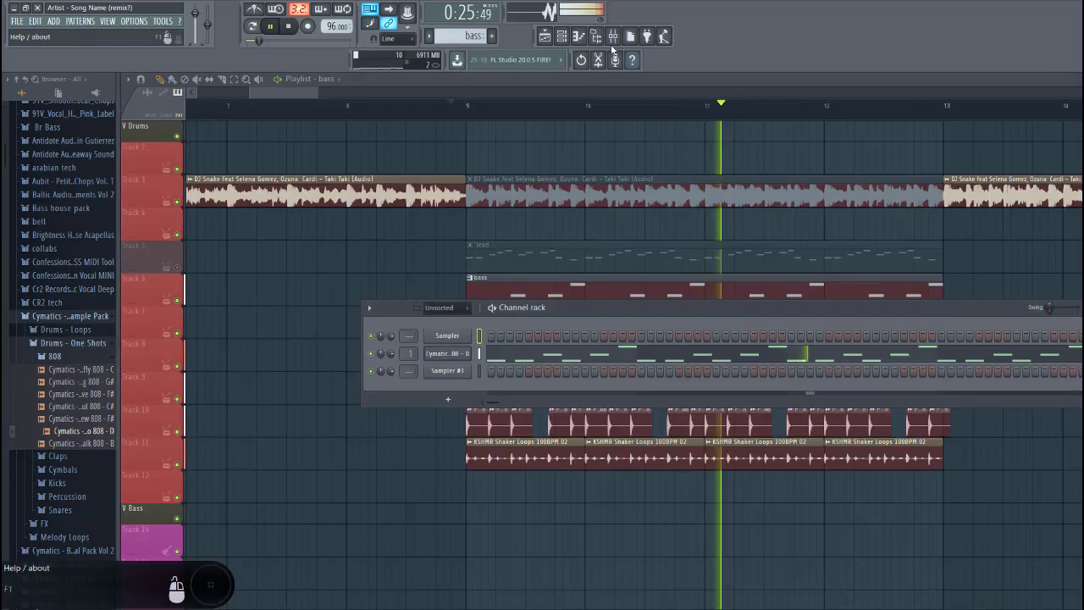
# - Lower the Cymatics 808 mixer fader to about -6.7 dB
pyautogui.click(612, 38)
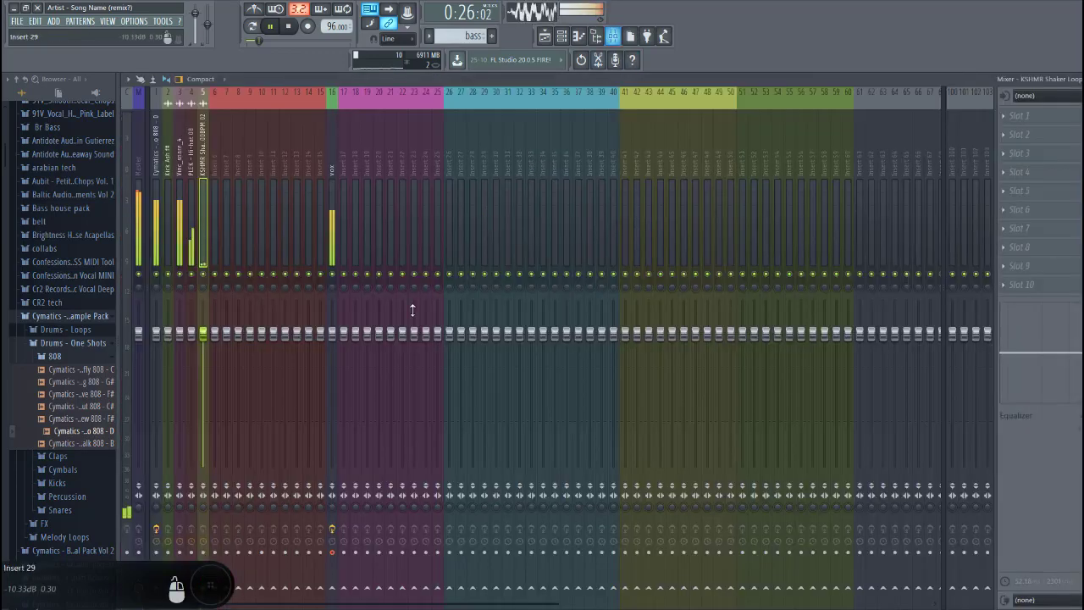
pyautogui.click(158, 161)
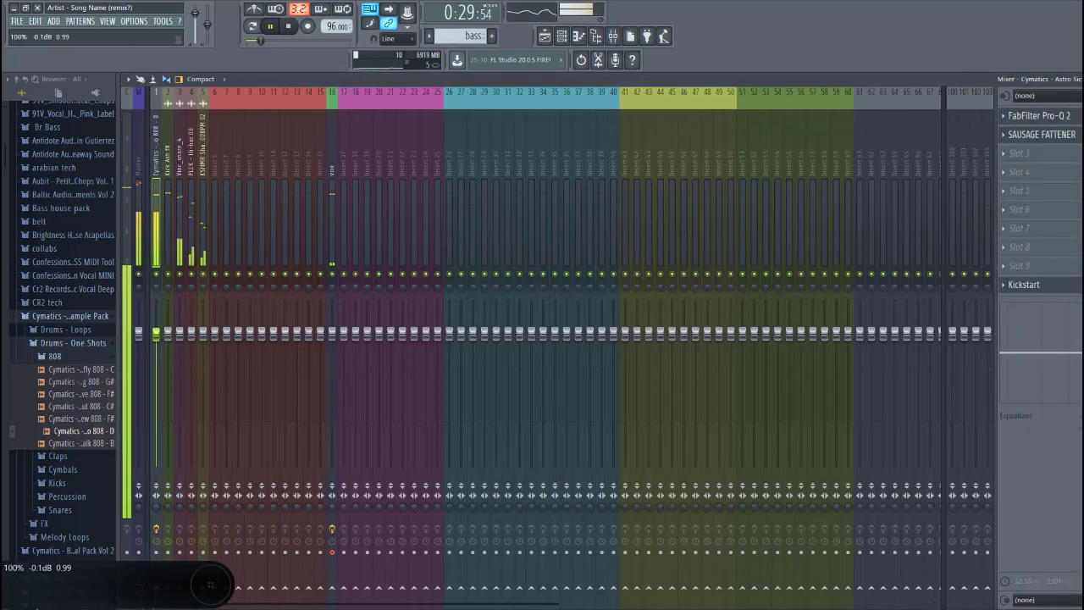
pyautogui.moveTo(157, 333); pyautogui.dragTo(158, 364)
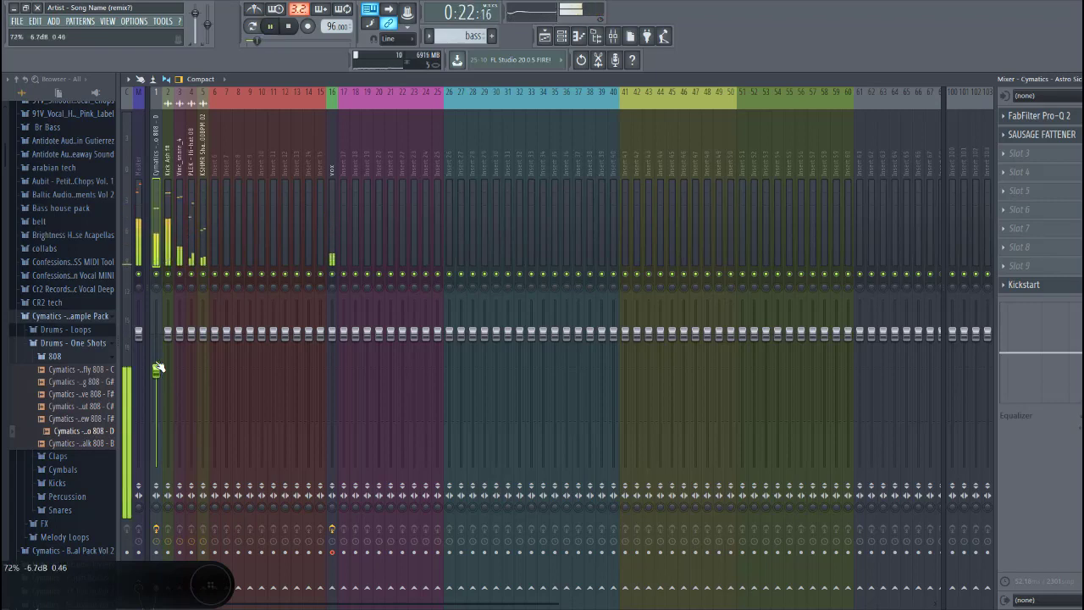
pyautogui.moveTo(158, 366); pyautogui.dragTo(158, 369)
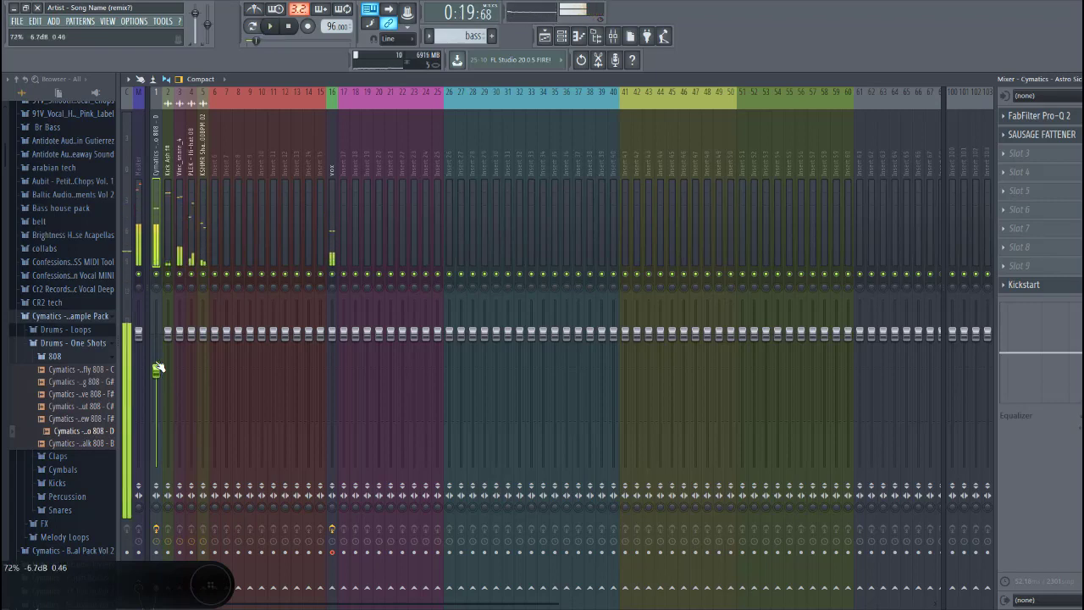
# - Set reFX Nexus to the WW PanFlute preset on its Mod page and open its mixer insert's effect list
pyautogui.click(546, 37)
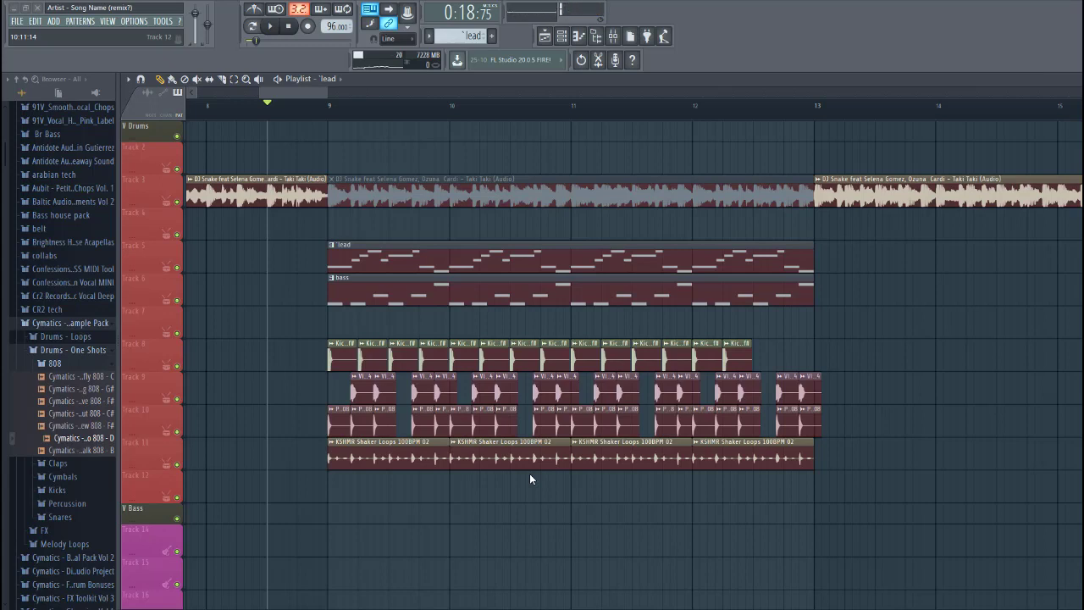
pyautogui.press('space')
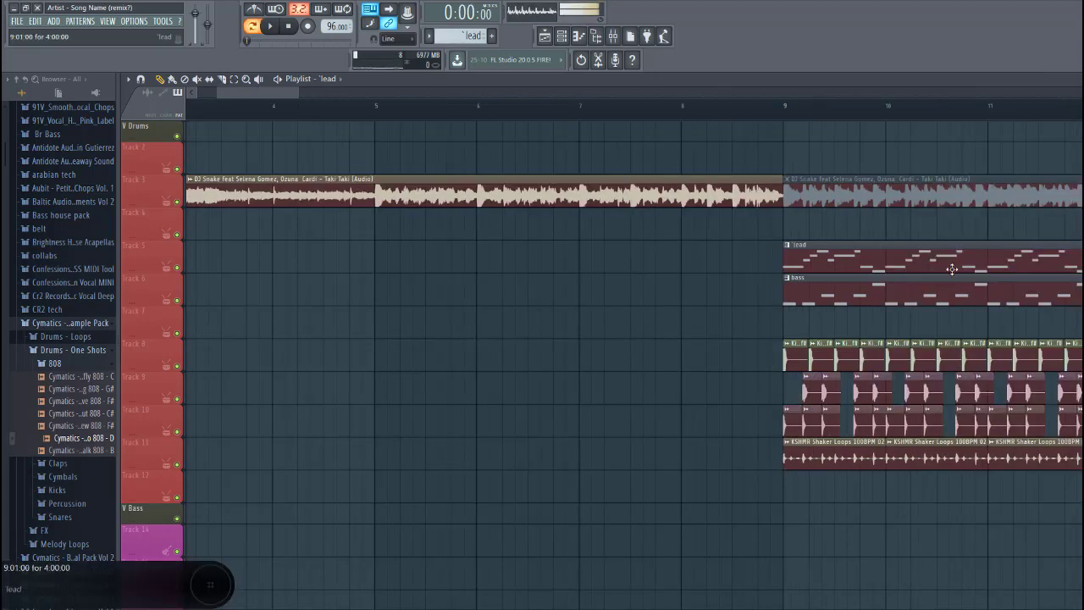
pyautogui.press('F7')
pyautogui.click(562, 36)
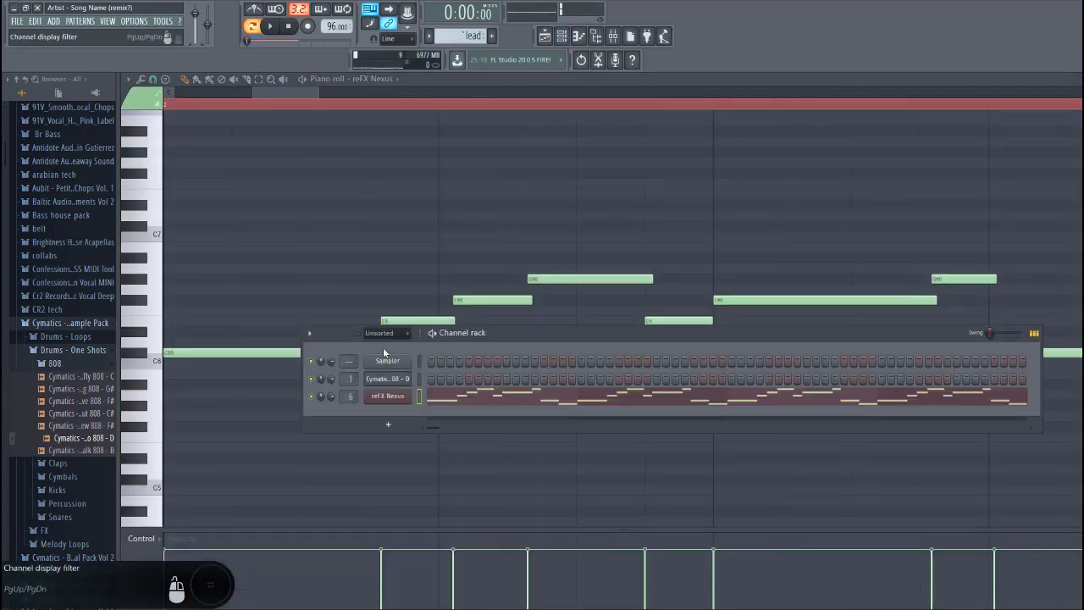
pyautogui.click(389, 398)
pyautogui.click(403, 339)
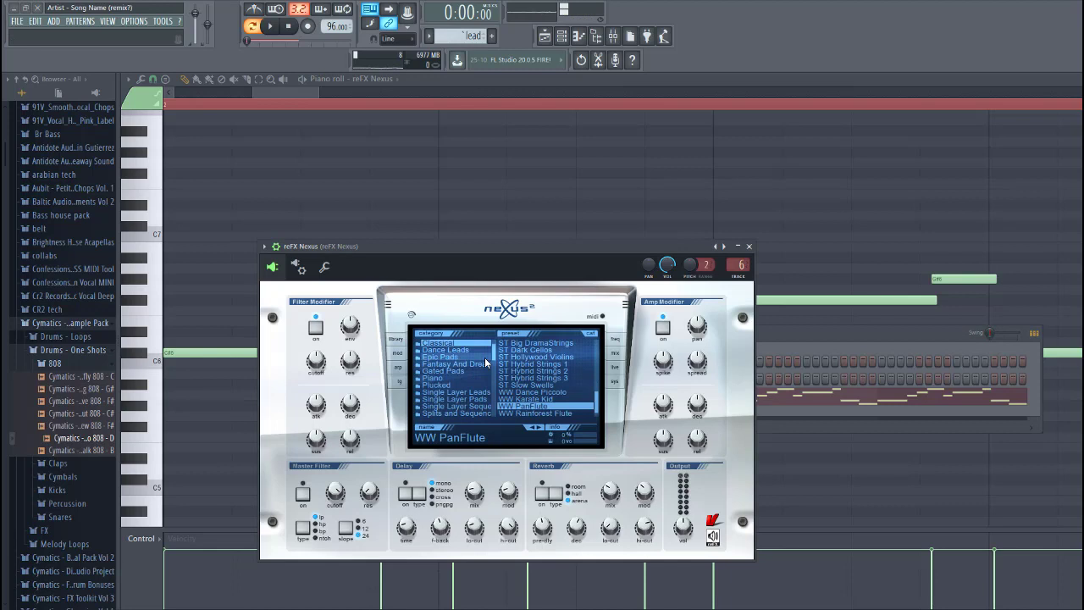
pyautogui.moveTo(559, 256); pyautogui.dragTo(554, 234)
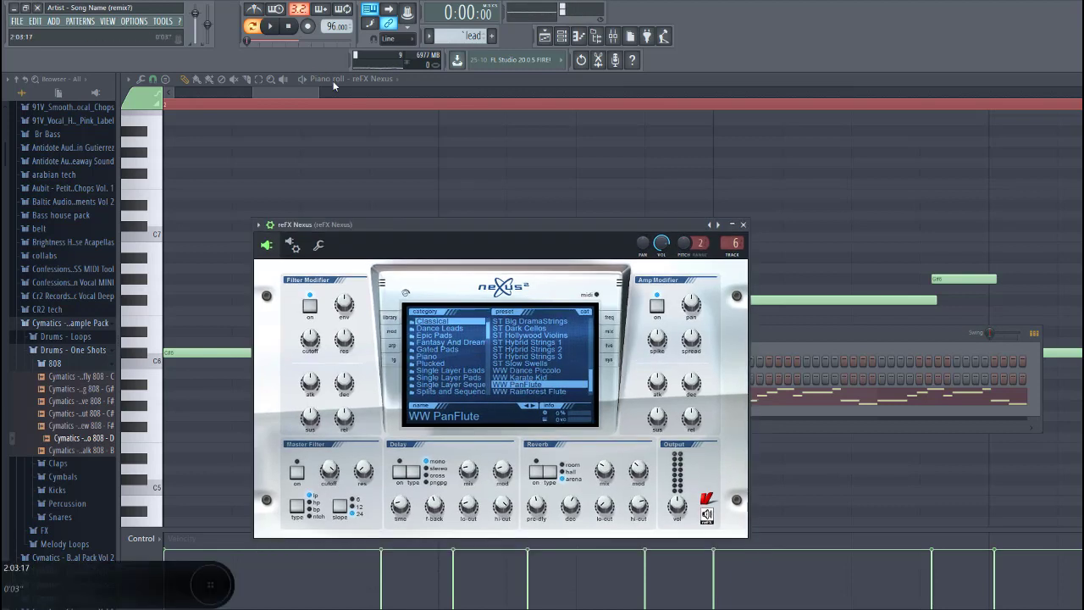
pyautogui.click(392, 362)
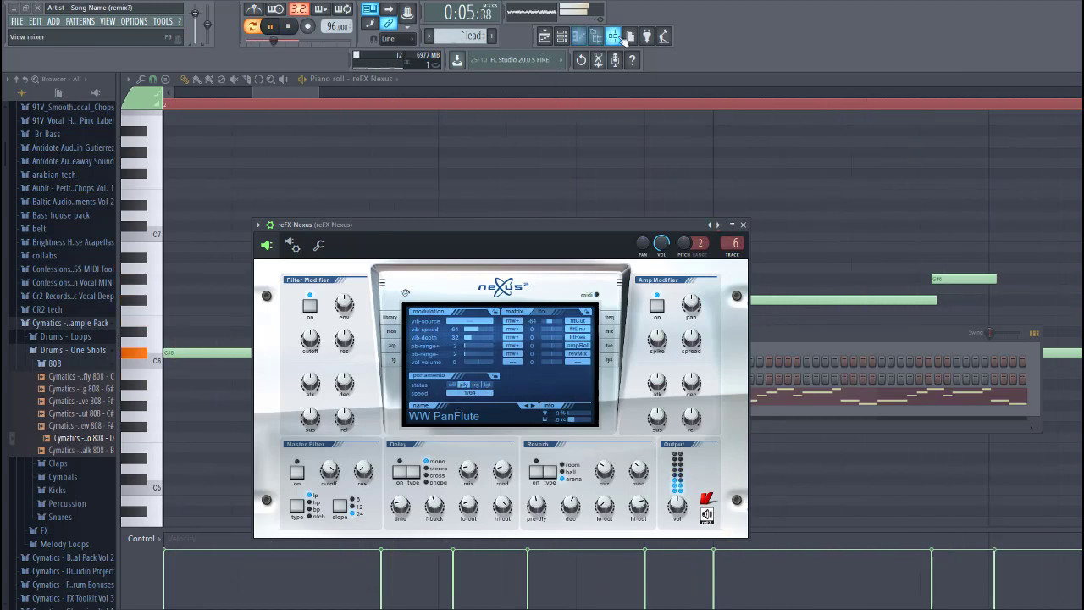
pyautogui.click(621, 38)
pyautogui.click(1021, 118)
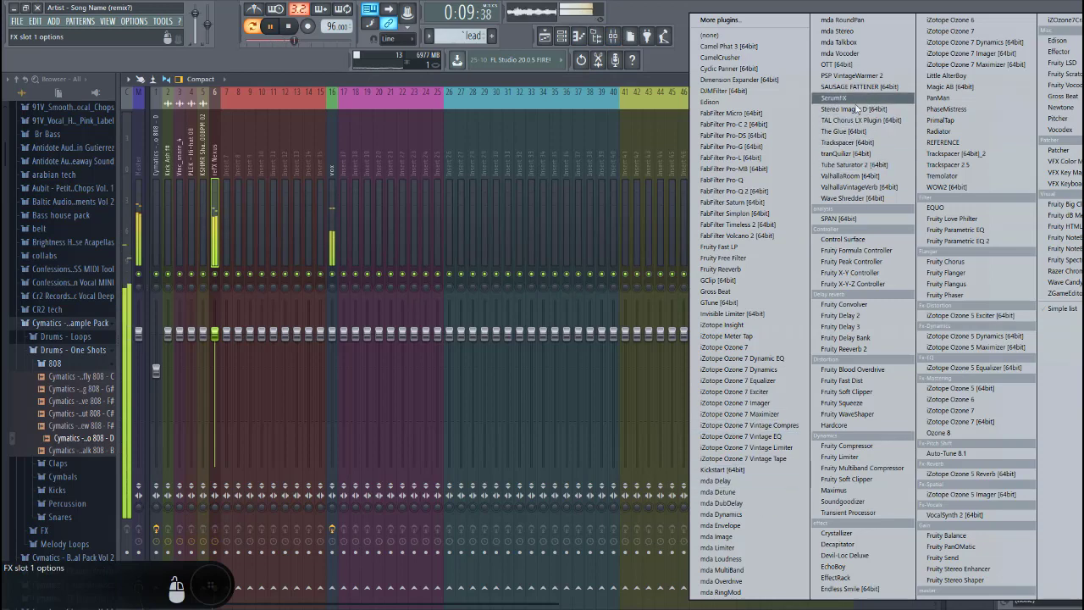
# - Load FabFilter Pro-Q 2 on the Nexus insert with a high cut around 2.5 kHz
pyautogui.click(733, 191)
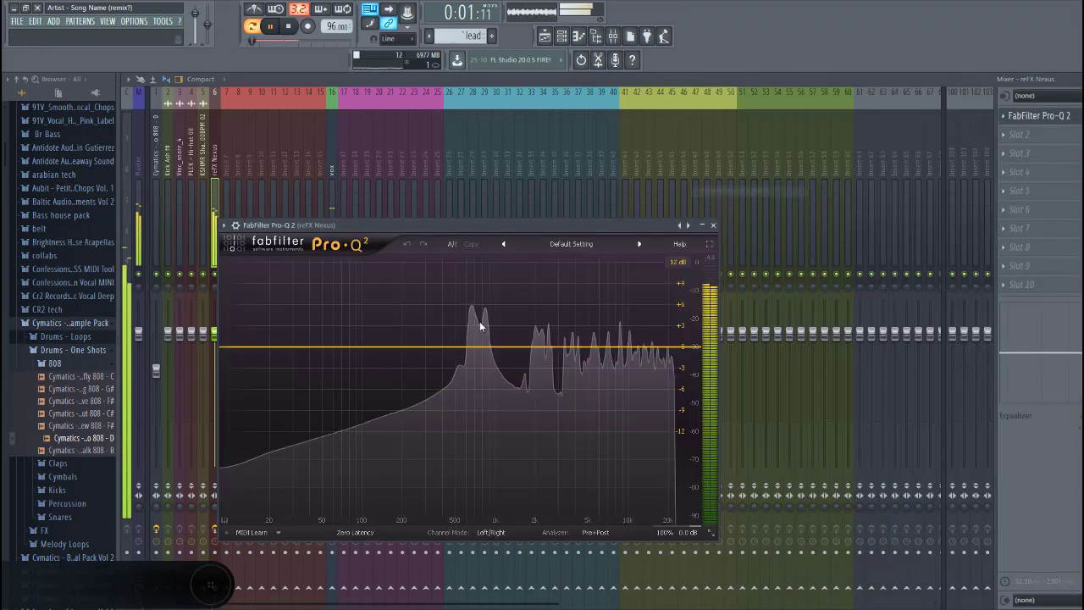
pyautogui.doubleClick(631, 347)
pyautogui.rightClick(630, 347)
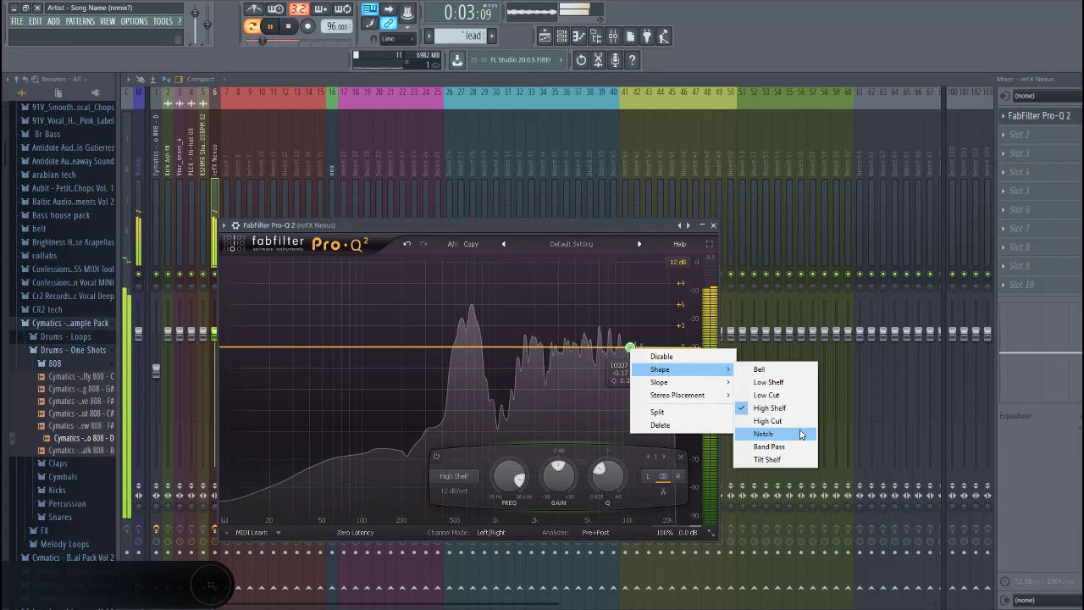
pyautogui.click(767, 421)
pyautogui.moveTo(630, 415)
pyautogui.mouseDown()
pyautogui.moveTo(548, 412)
pyautogui.moveTo(559, 403)
pyautogui.mouseUp()
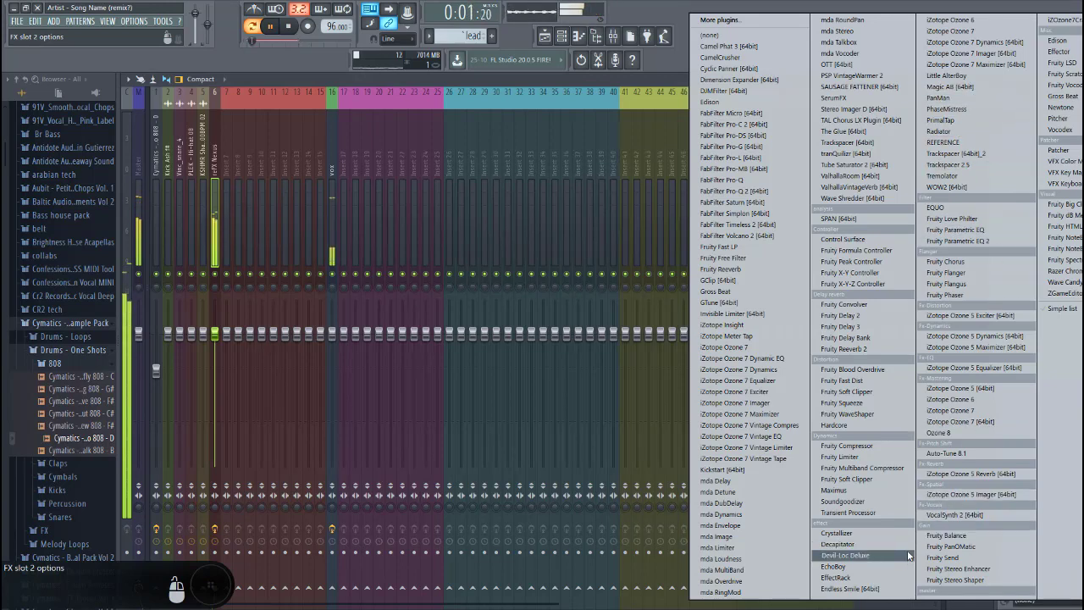
# - Add Little AlterBoy with drive raised to 4.1, and move the EQ high cut to about 4.4 kHz
pyautogui.click(947, 75)
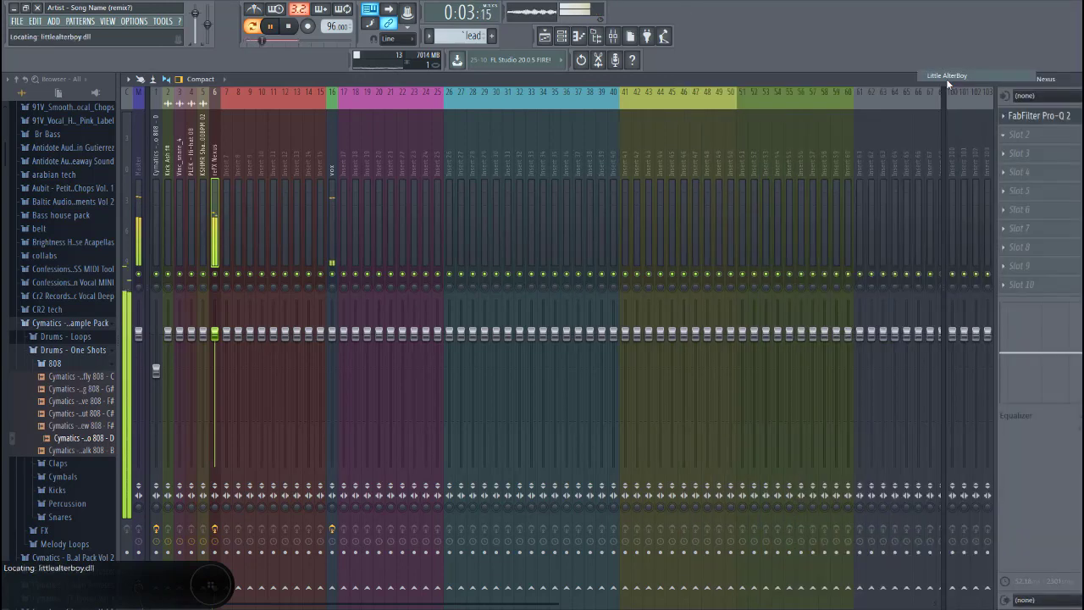
pyautogui.moveTo(602, 291)
pyautogui.mouseDown()
pyautogui.moveTo(604, 277)
pyautogui.moveTo(578, 291)
pyautogui.mouseUp()
pyautogui.click(1038, 116)
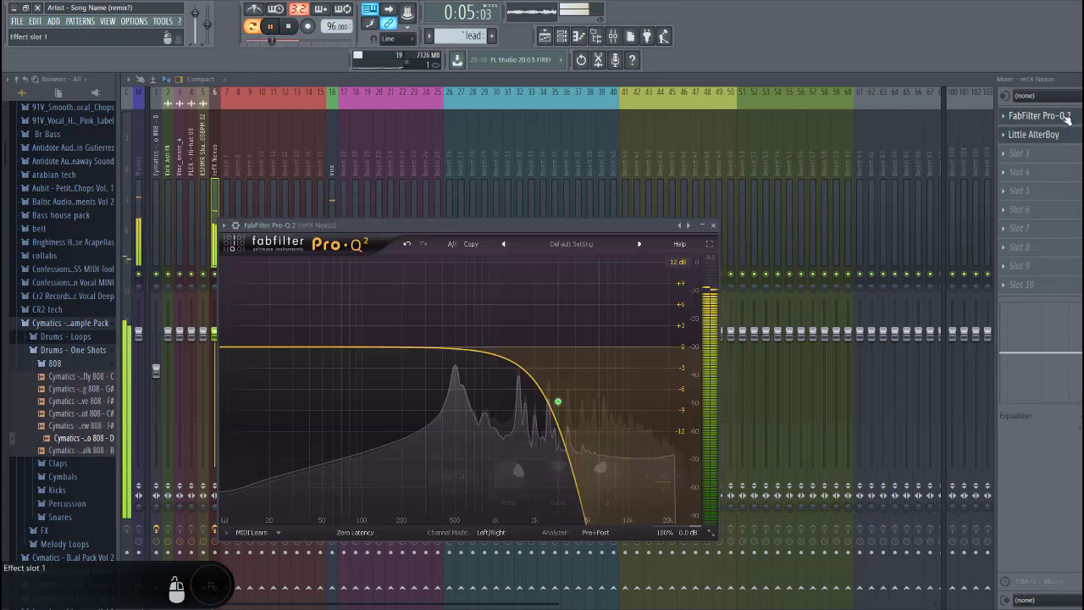
pyautogui.scroll(-5, 558, 402)
pyautogui.moveTo(559, 402); pyautogui.dragTo(606, 393)
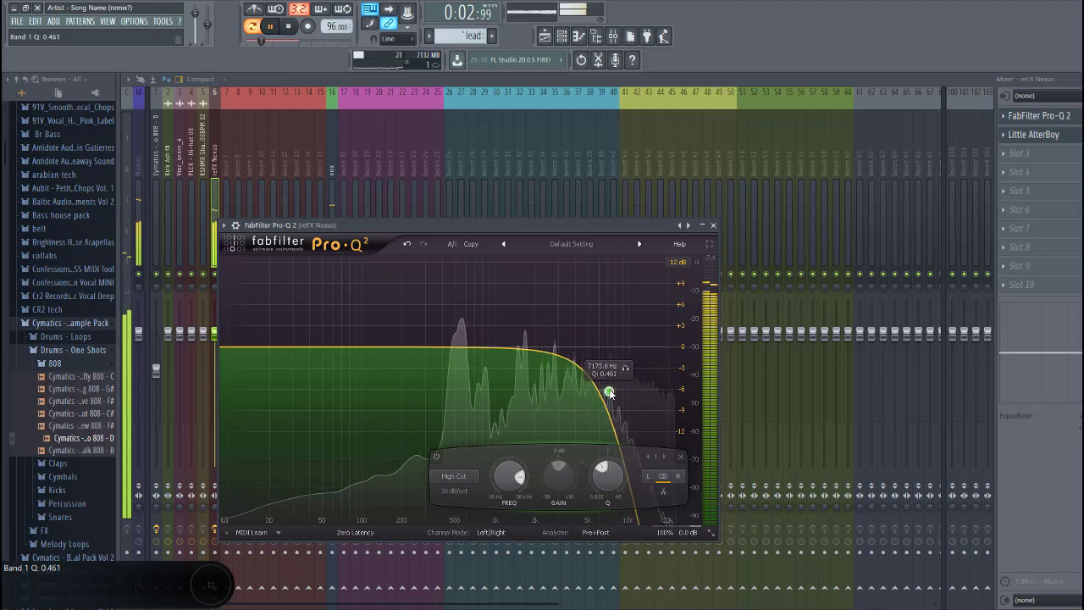
# - Add an 18 dB/oct low cut band around 200 Hz in Pro-Q 2
pyautogui.doubleClick(467, 370)
pyautogui.moveTo(467, 370); pyautogui.dragTo(402, 346)
pyautogui.rightClick(403, 345)
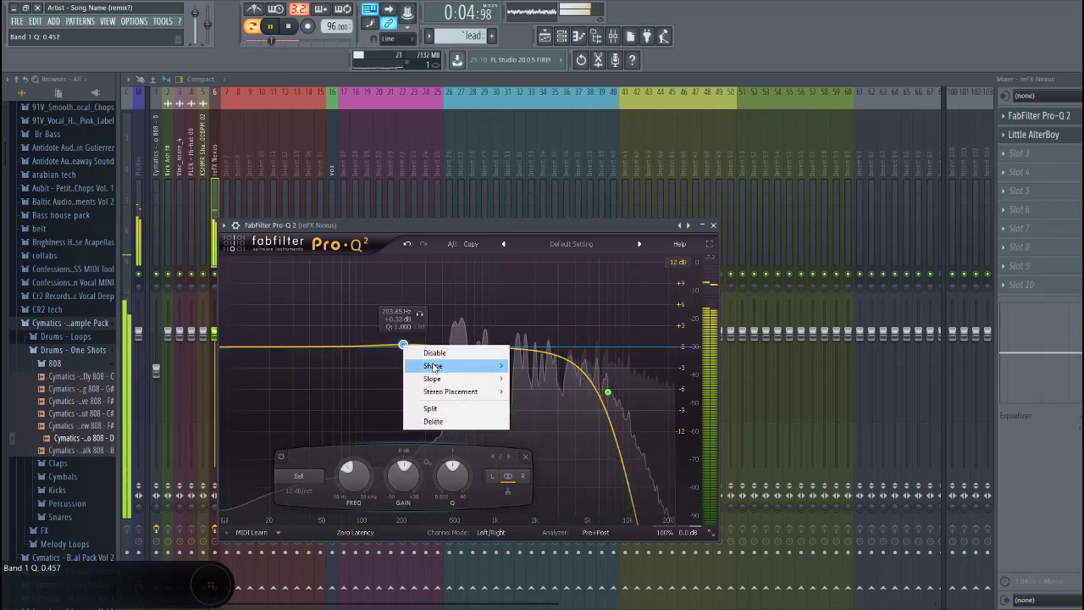
pyautogui.click(534, 390)
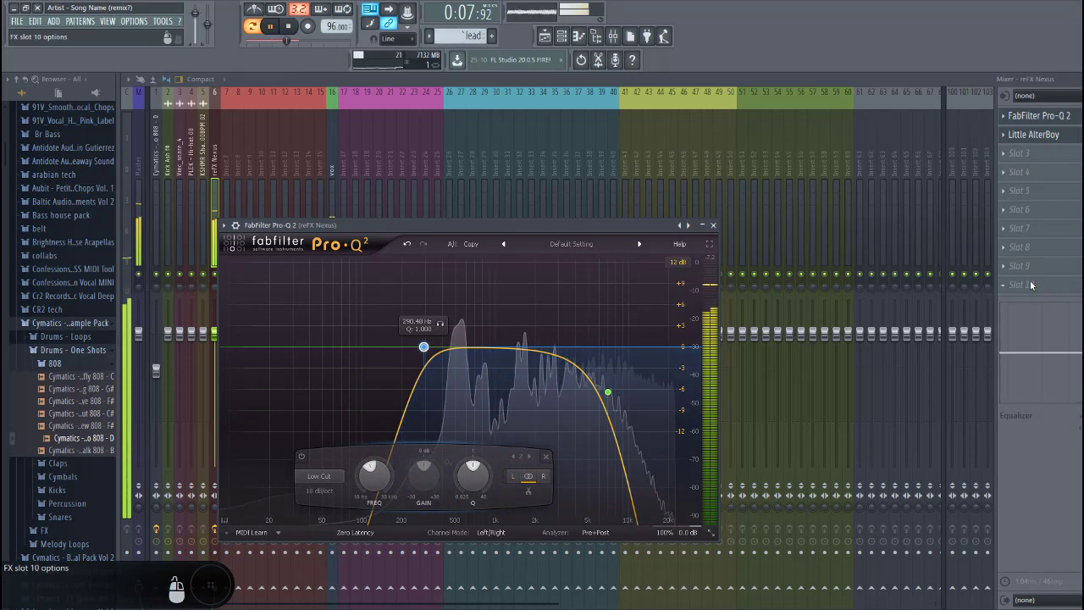
# - Load Kickstart into slot 10, OTT into slot 3 and SAUSAGE FATTENER into slot 4 on the Nexus insert
pyautogui.click(1005, 285)
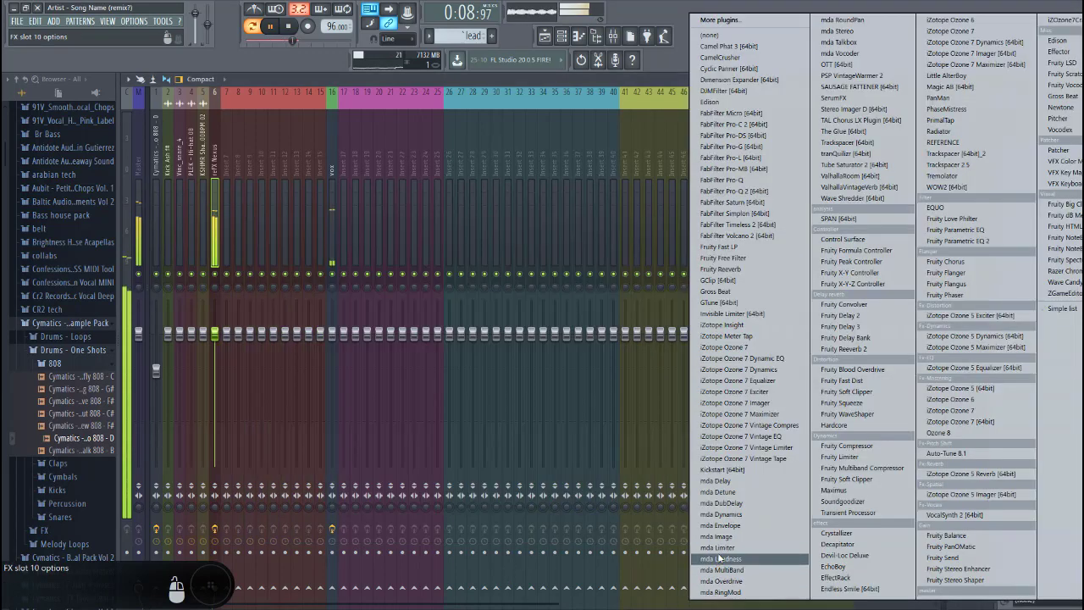
pyautogui.click(722, 470)
pyautogui.click(1022, 162)
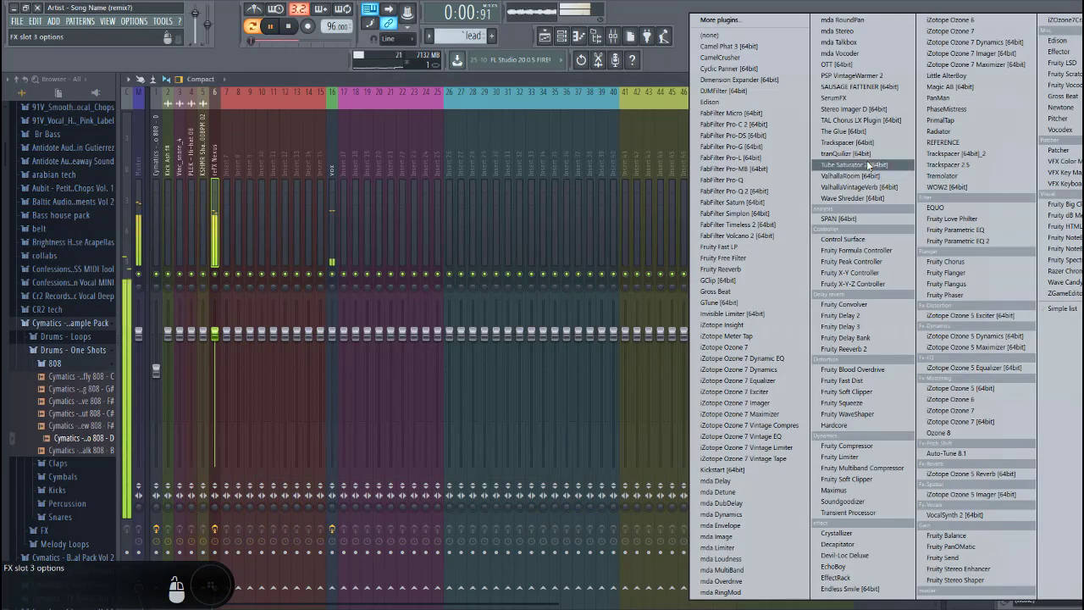
pyautogui.click(864, 66)
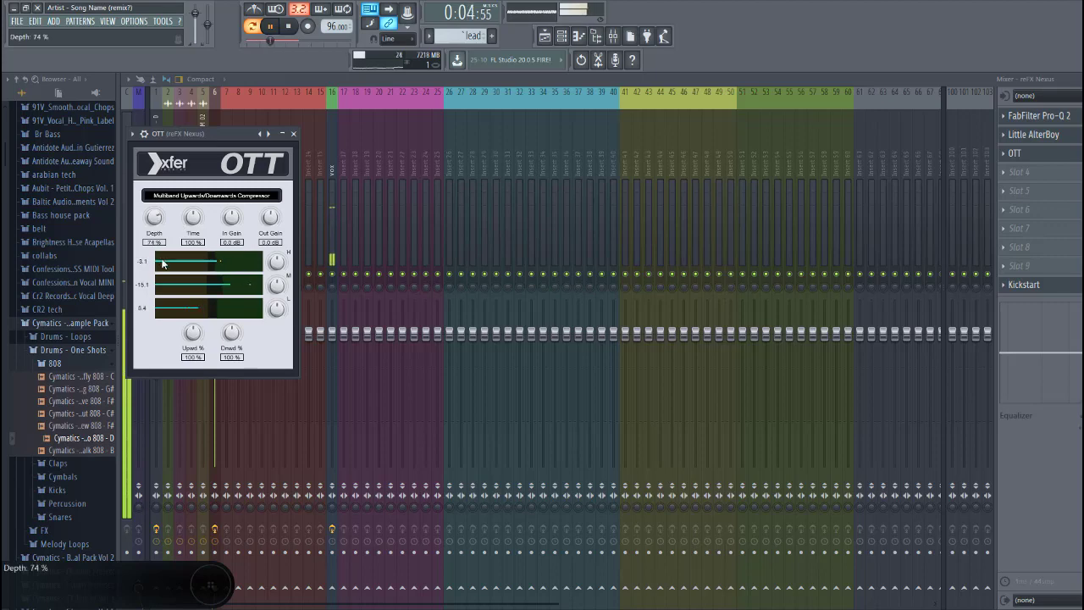
pyautogui.click(1008, 178)
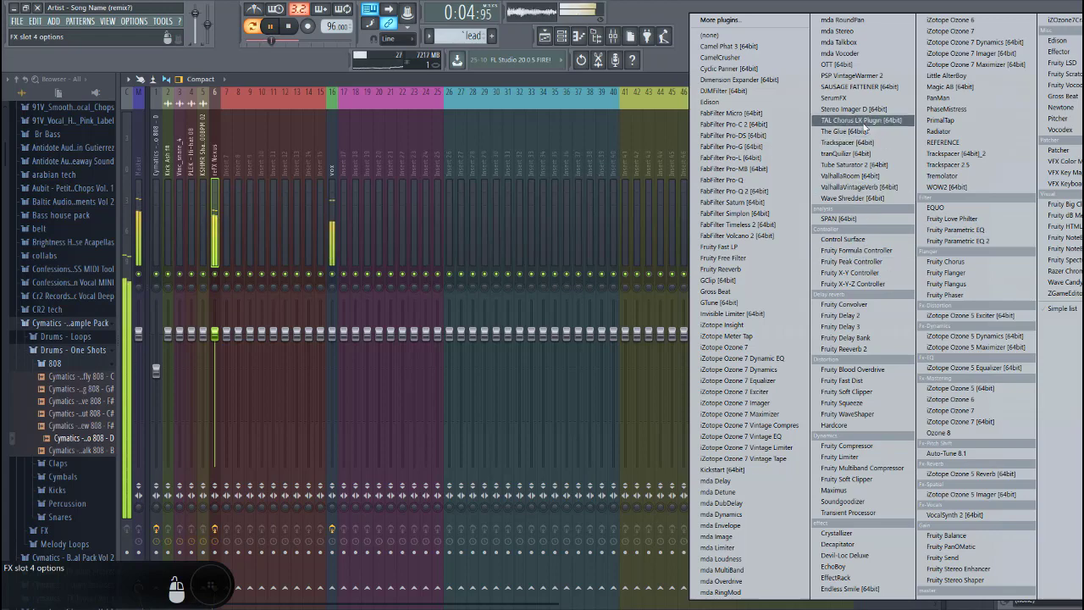
pyautogui.click(861, 87)
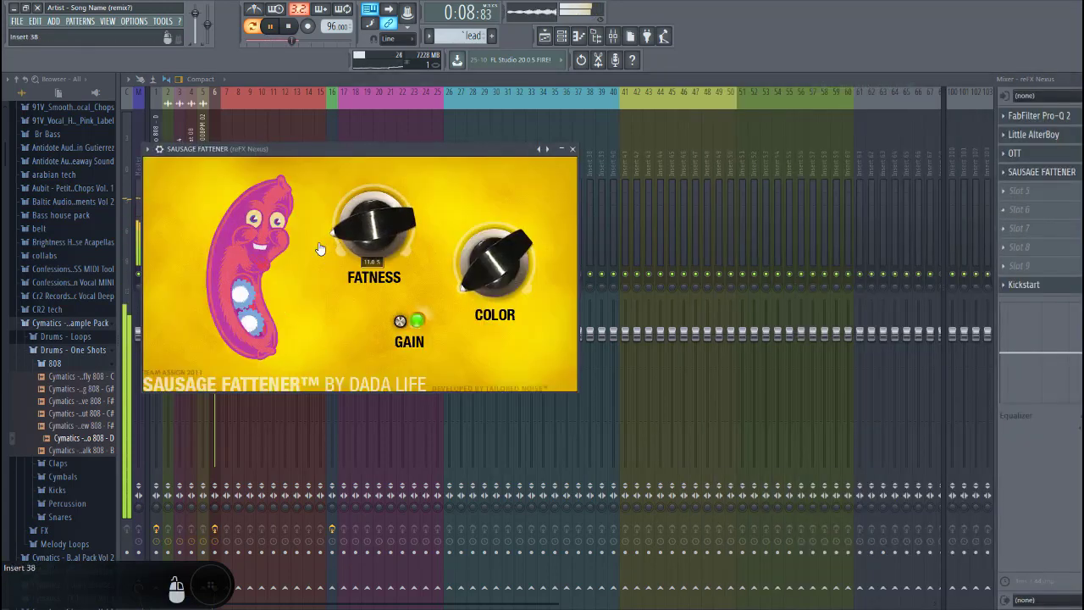
pyautogui.click(1017, 202)
# - Load a second Pro-Q 2 and add a low cut moved up to about 600 Hz
pyautogui.click(737, 182)
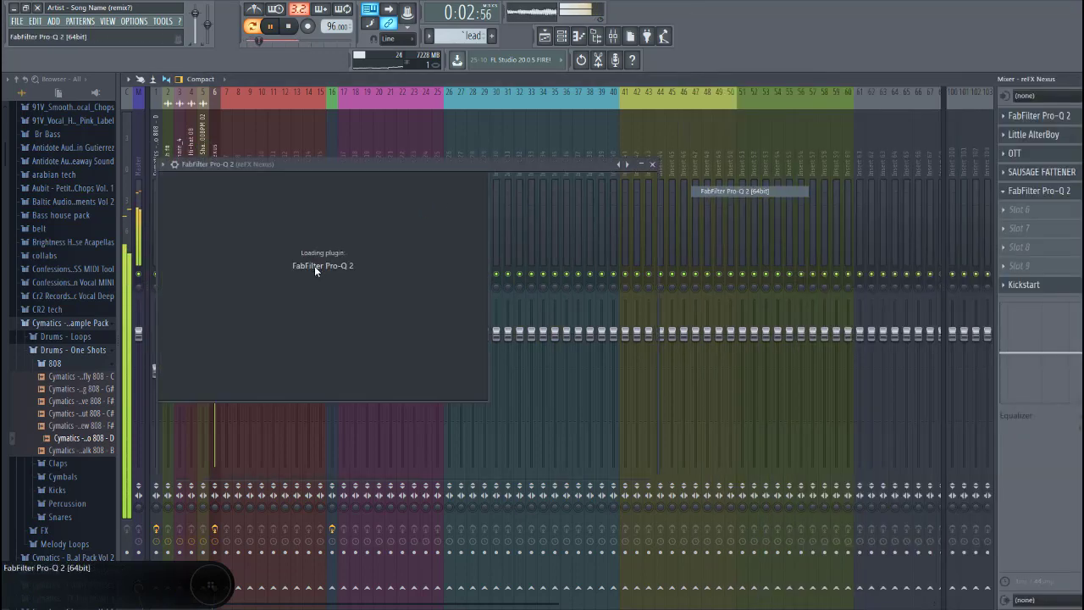
pyautogui.rightClick(370, 286)
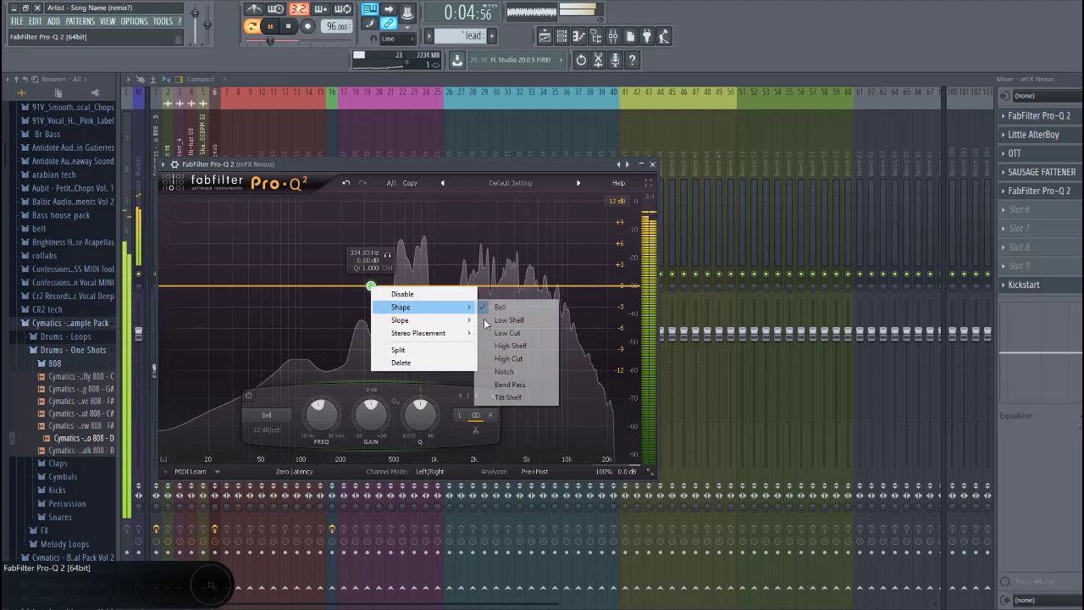
pyautogui.click(508, 332)
pyautogui.moveTo(373, 286)
pyautogui.mouseDown()
pyautogui.moveTo(404, 298)
pyautogui.moveTo(411, 315)
pyautogui.mouseUp()
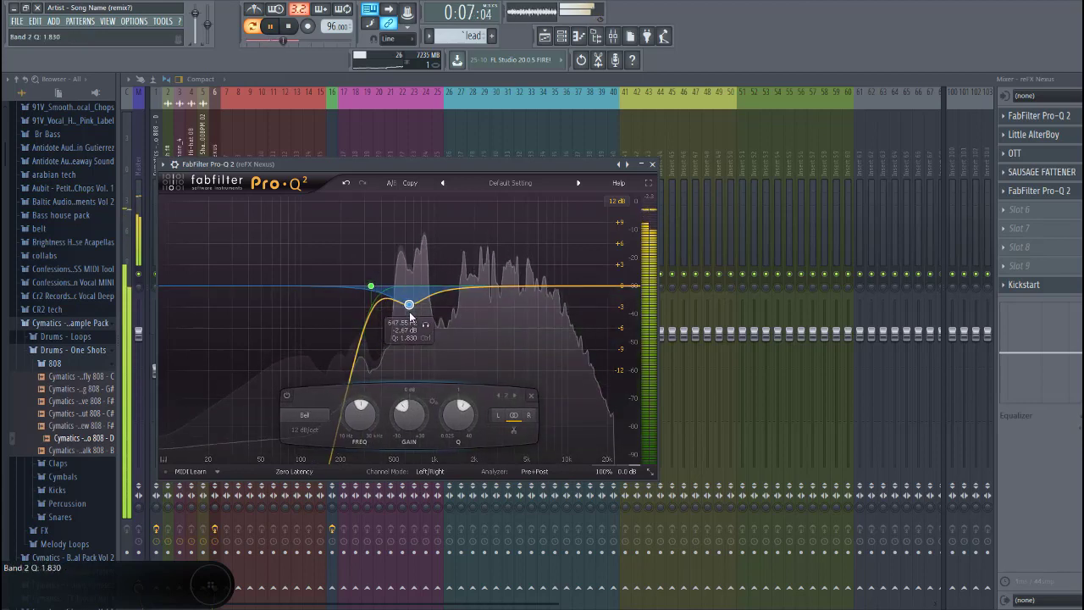
# - Add a steep 48 dB/oct high cut band at about 18 kHz
pyautogui.click(584, 285)
pyautogui.rightClick(585, 285)
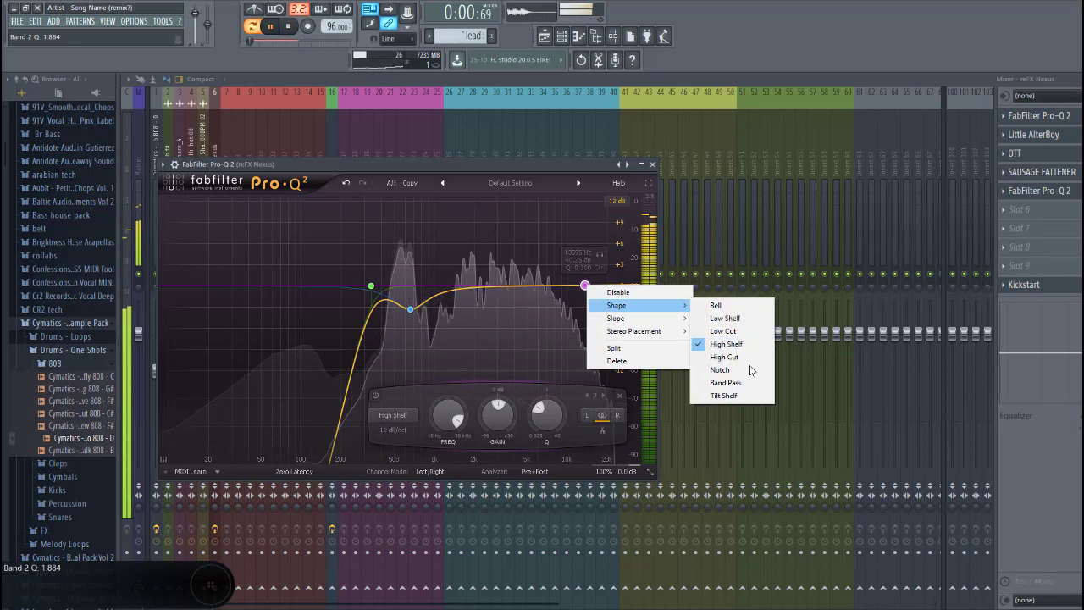
pyautogui.click(725, 357)
pyautogui.scroll(1, 583, 360)
pyautogui.scroll(1, 583, 360)
pyautogui.scroll(1, 583, 360)
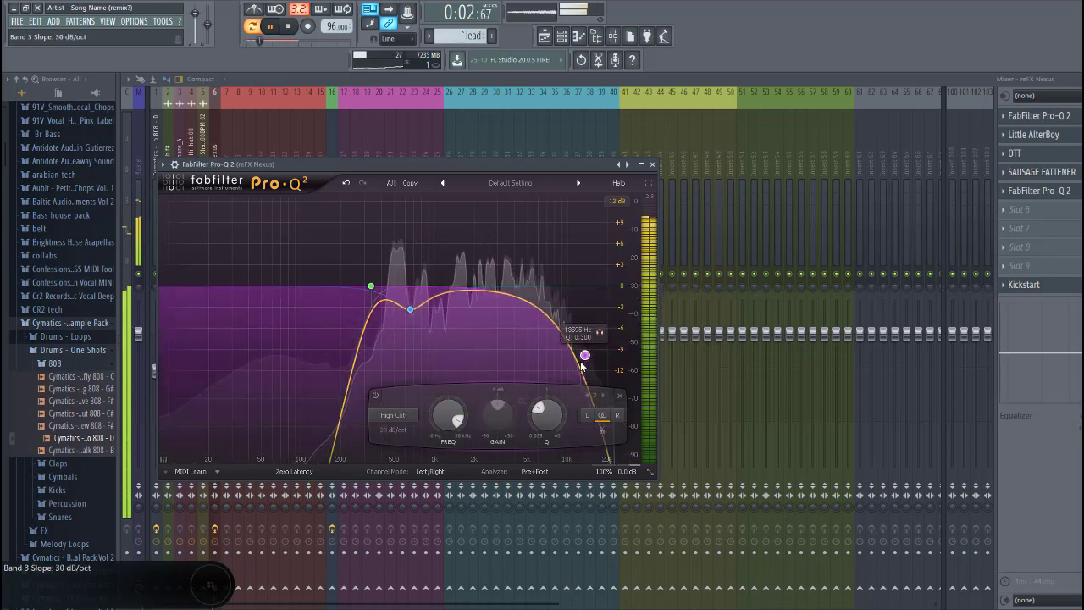
pyautogui.moveTo(585, 355); pyautogui.dragTo(601, 351)
pyautogui.scroll(2, 602, 354)
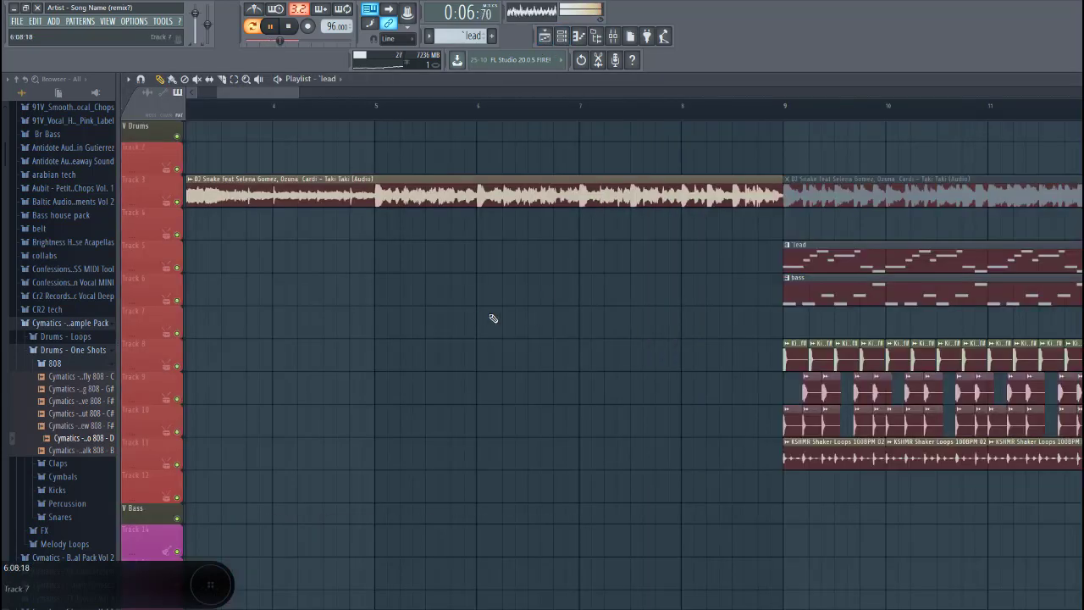
# - Start arrangement playback from just before bar 9 in the Playlist
pyautogui.scroll(-3, 671, 229)
pyautogui.click(607, 111)
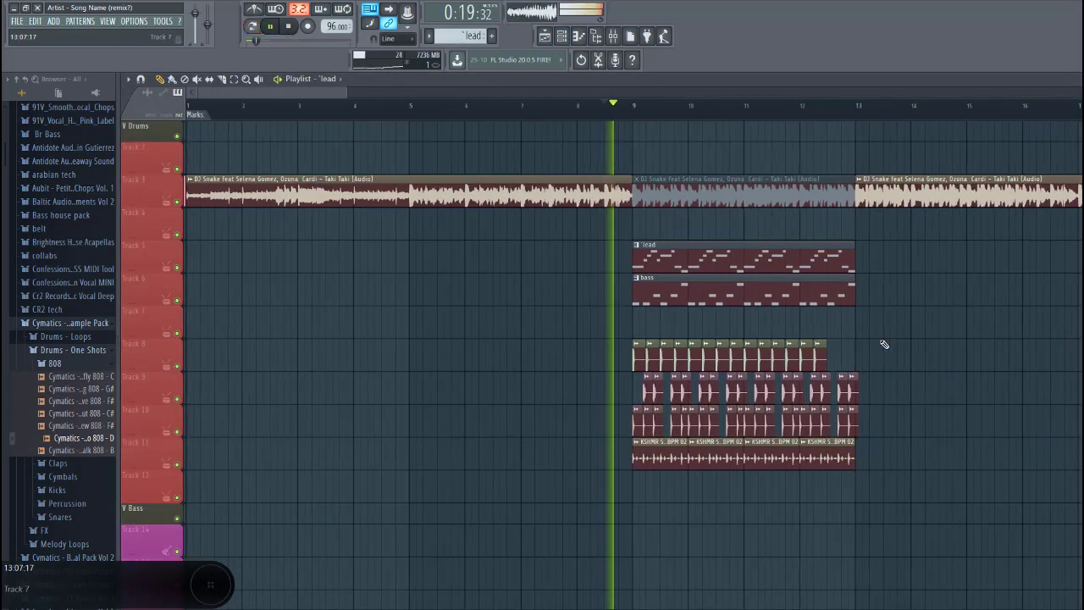
pyautogui.scroll(2, 873, 356)
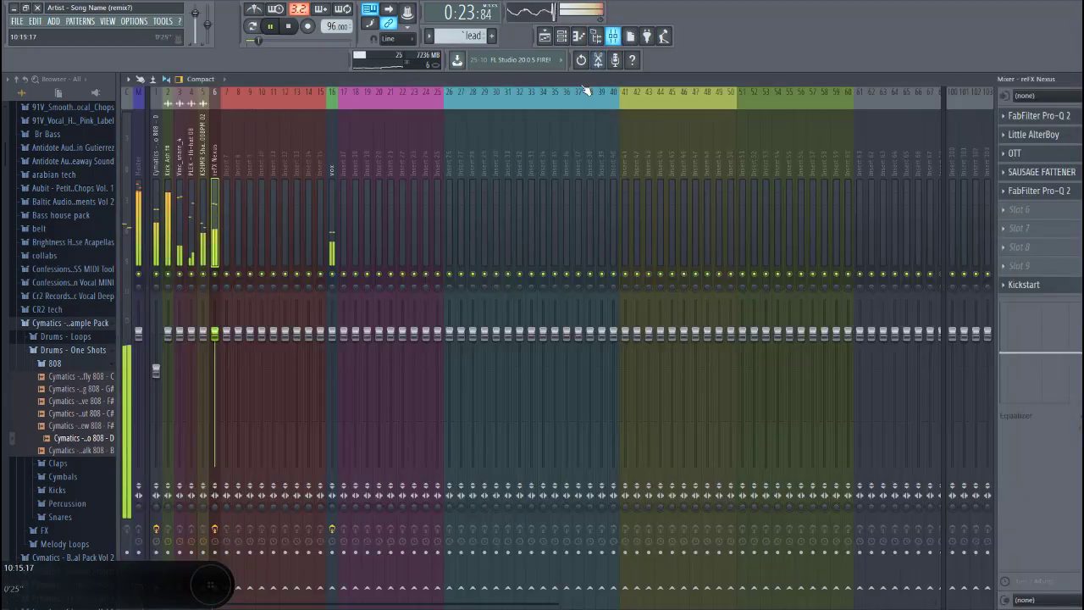
# - Lower the Nexus lead's mixer fader to about -3.4 dB, then stop playback
pyautogui.press('F9')
pyautogui.moveTo(215, 332); pyautogui.dragTo(215, 337)
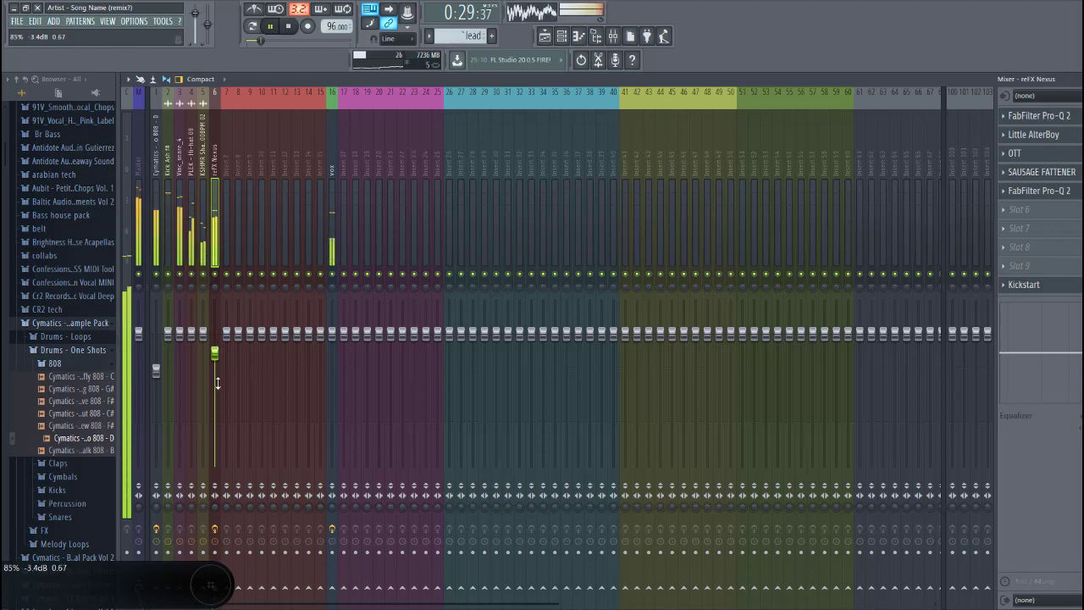
pyautogui.press('space')
pyautogui.click(546, 38)
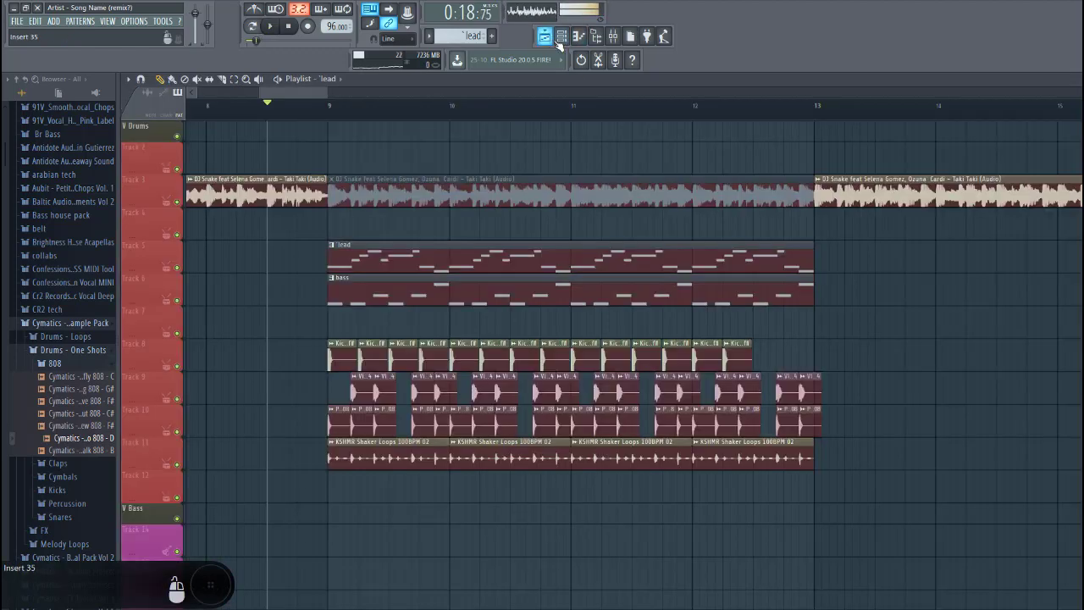